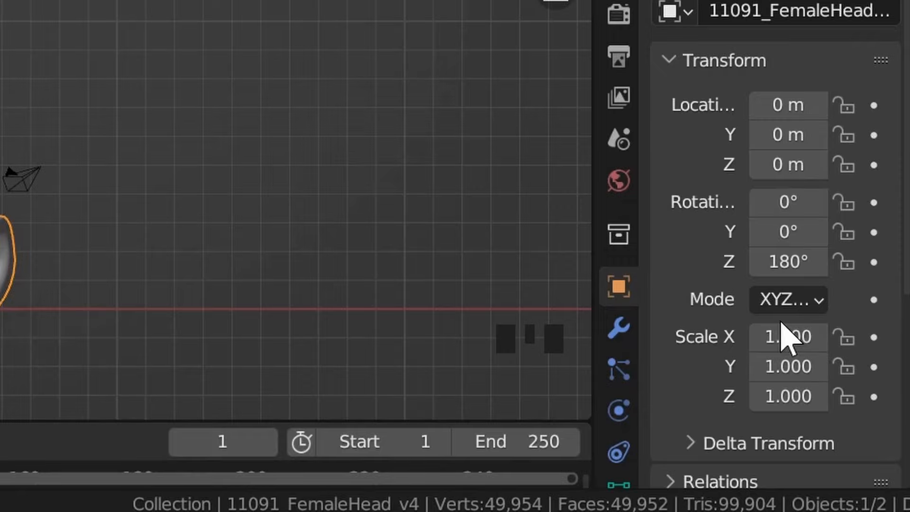
Set the head model's scale to 0.1 on all three axes and frame it in the view
{"action": "left_click_drag", "start_coordinate": [781, 336], "coordinate": [778, 328]}
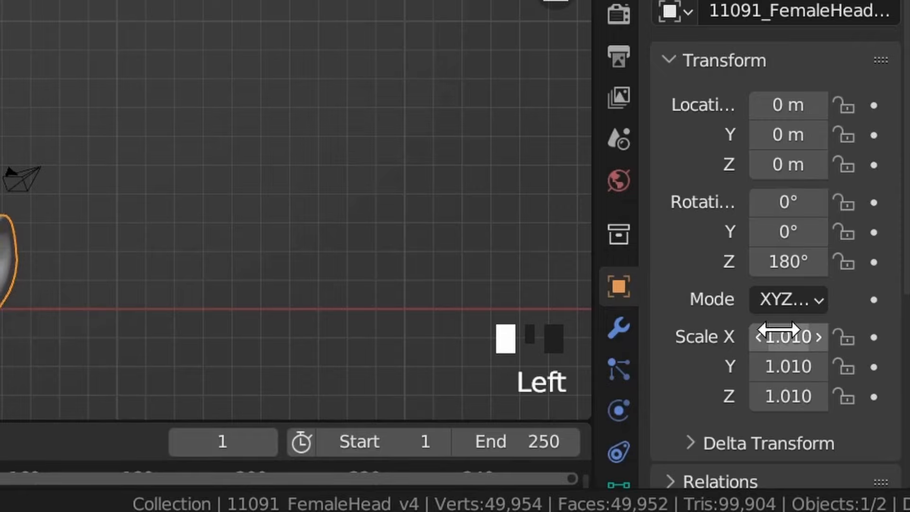
{"action": "left_click", "coordinate": [778, 328]}
{"action": "type", "text": ".1"}
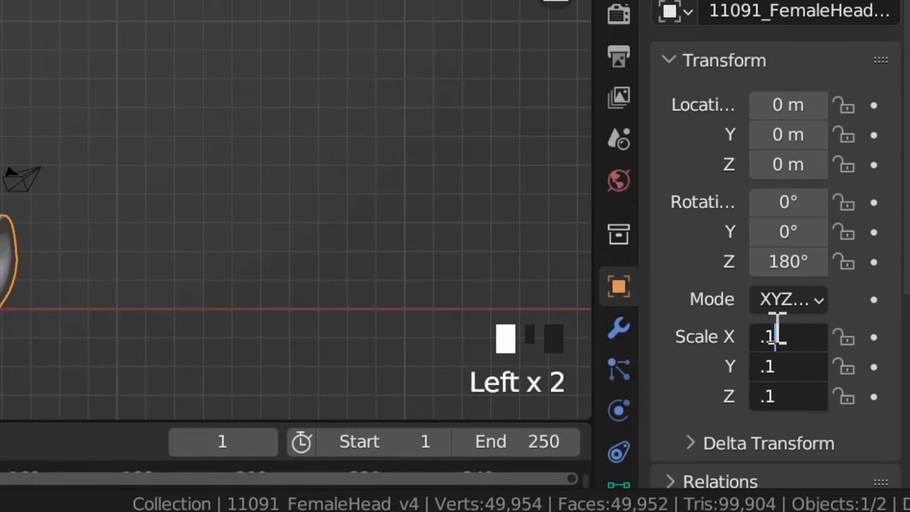
{"action": "key", "text": "Return"}
{"action": "key", "text": "KP_Decimal"}
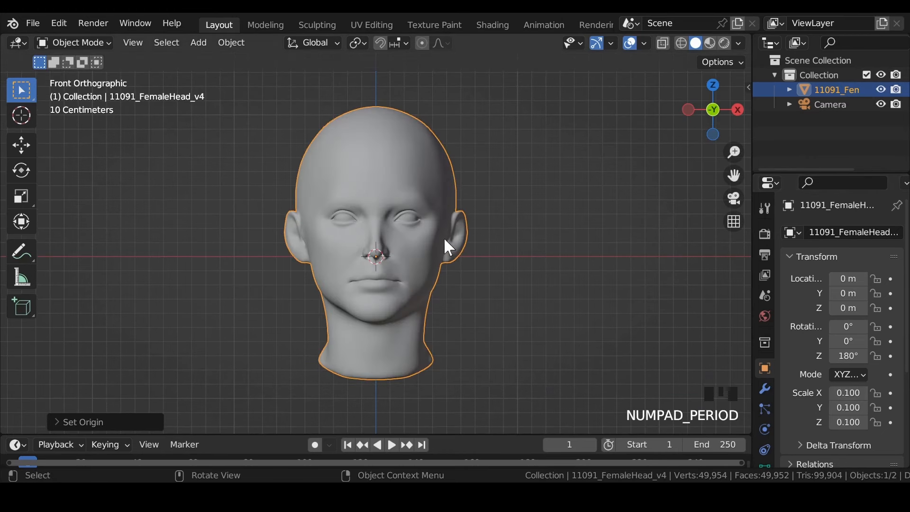
Align the camera to the front view of the head and set its Z location to 0 m
{"action": "key", "text": "KP_1"}
{"action": "scroll", "coordinate": [444, 167], "scroll_direction": "up", "scroll_amount": 1}
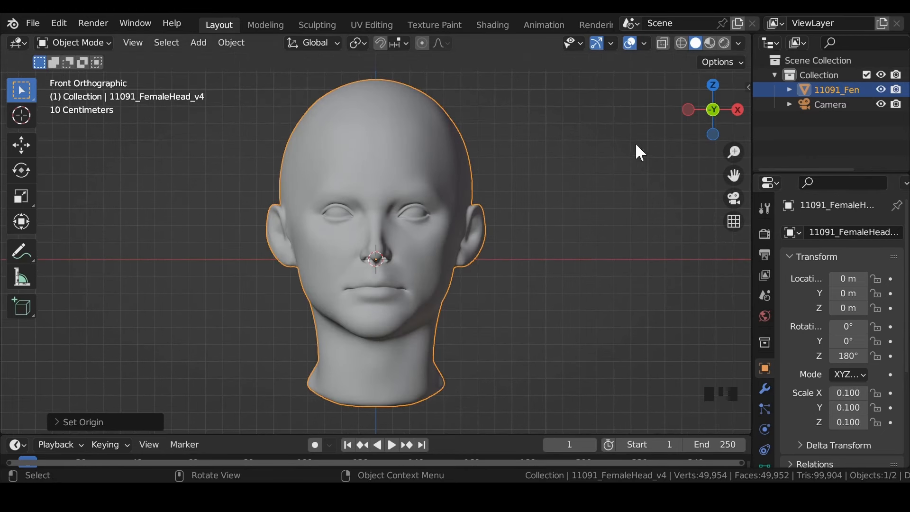
{"action": "left_click", "coordinate": [843, 102]}
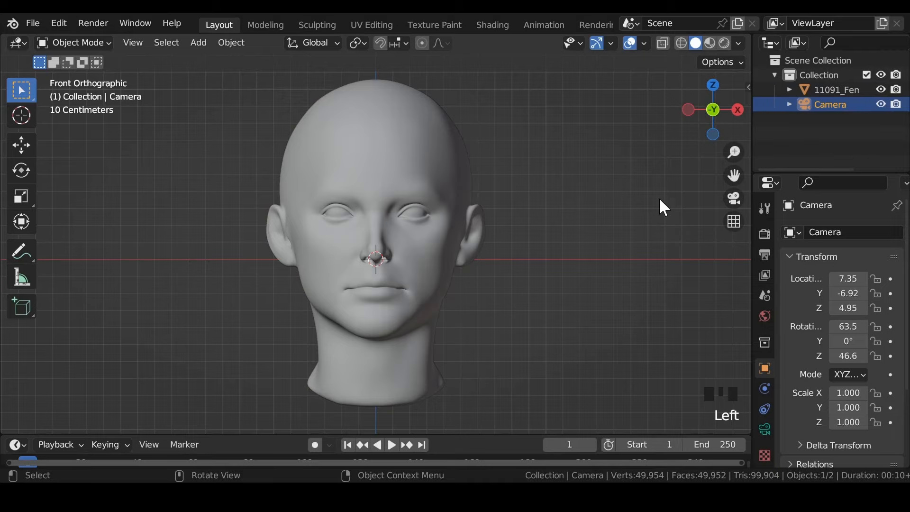
{"action": "key", "text": "ctrl+alt+KP_0"}
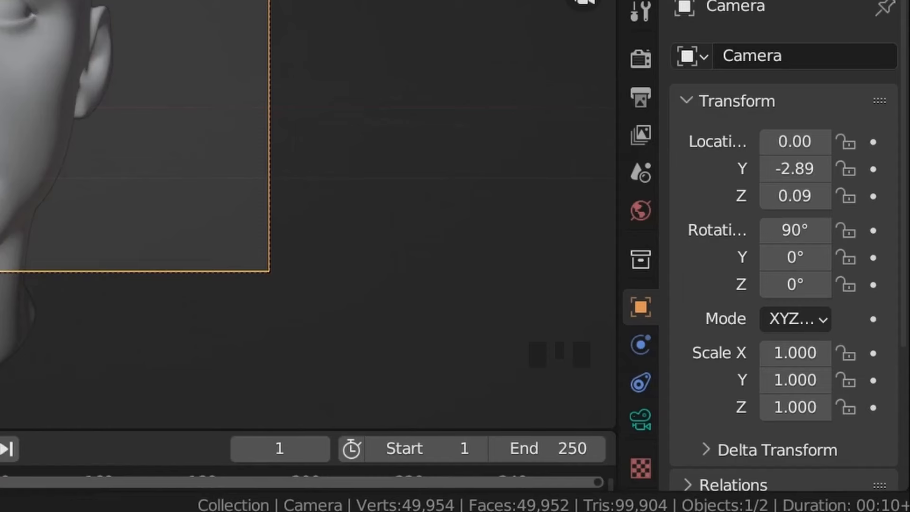
{"action": "left_click", "coordinate": [823, 108]}
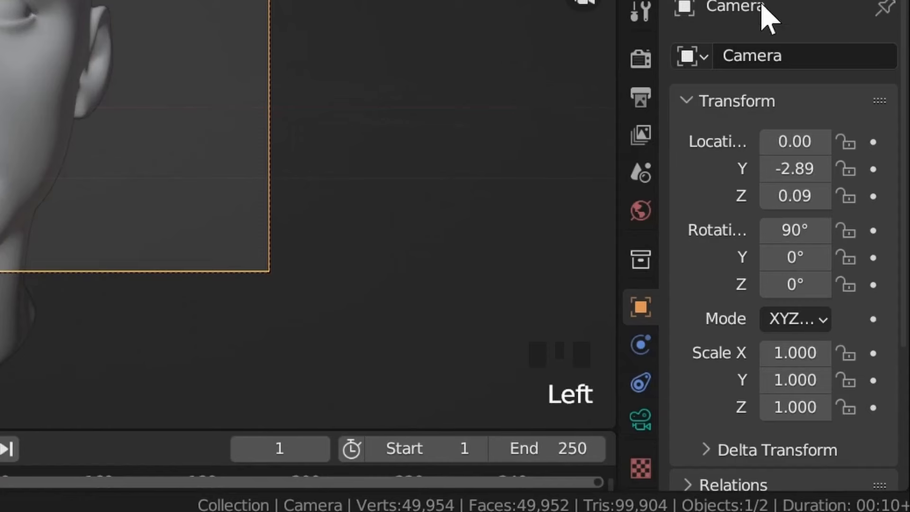
{"action": "double_click", "coordinate": [801, 199]}
{"action": "type", "text": "0"}
{"action": "key", "text": "Return"}
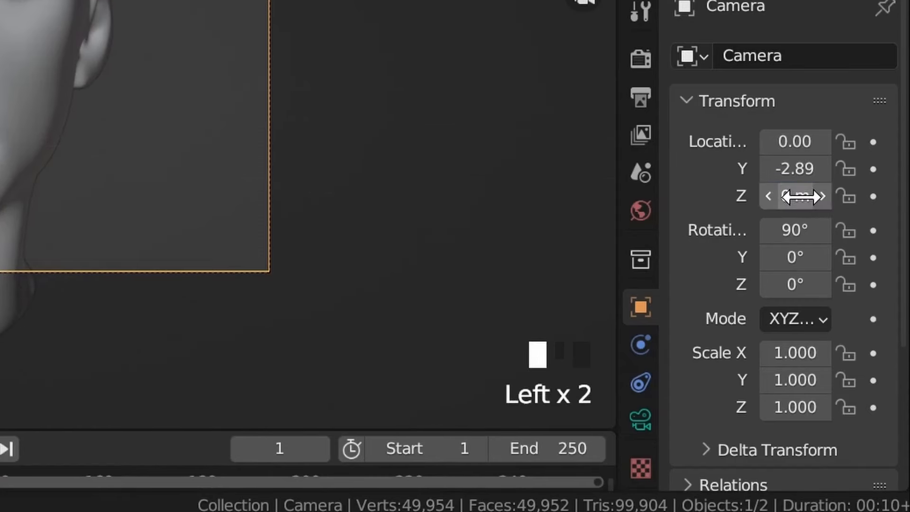
Set the camera's focal length to 100 mm
{"action": "left_click", "coordinate": [641, 417]}
{"action": "double_click", "coordinate": [796, 190]}
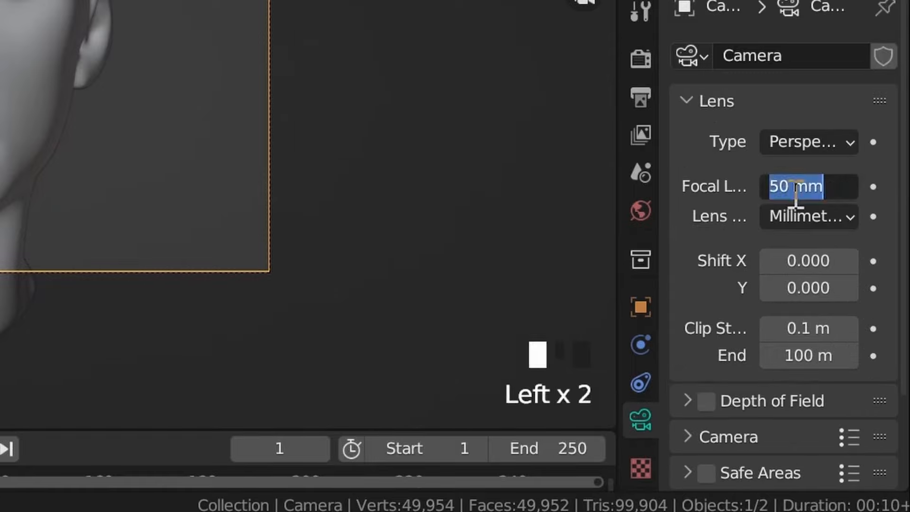
{"action": "type", "text": "100"}
{"action": "key", "text": "Return"}
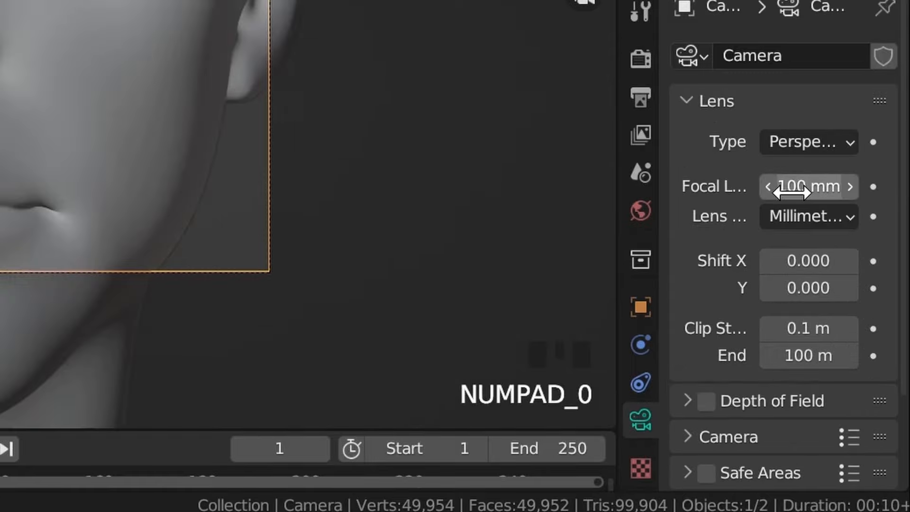
Move the camera back to about -5.95 m on Y and set its Y rotation to -20°
{"action": "left_click", "coordinate": [641, 307]}
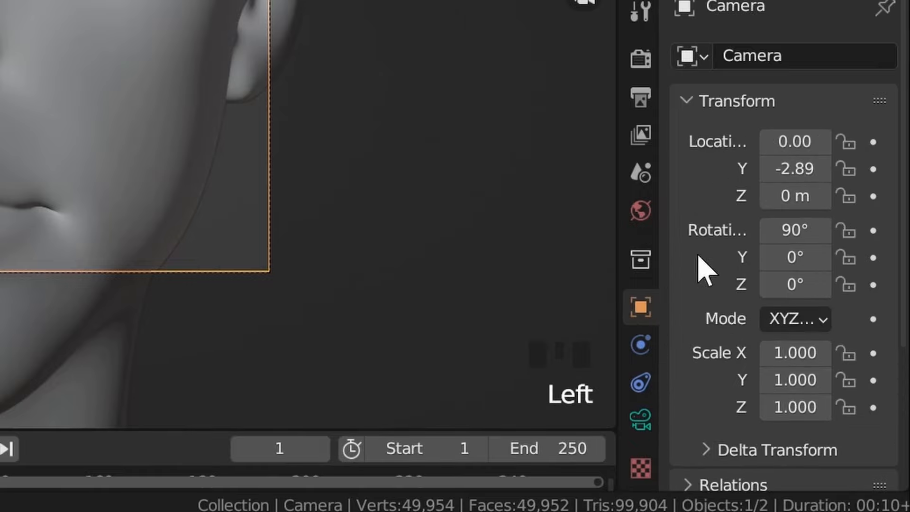
{"action": "left_click_drag", "start_coordinate": [613, 260], "coordinate": [520, 267]}
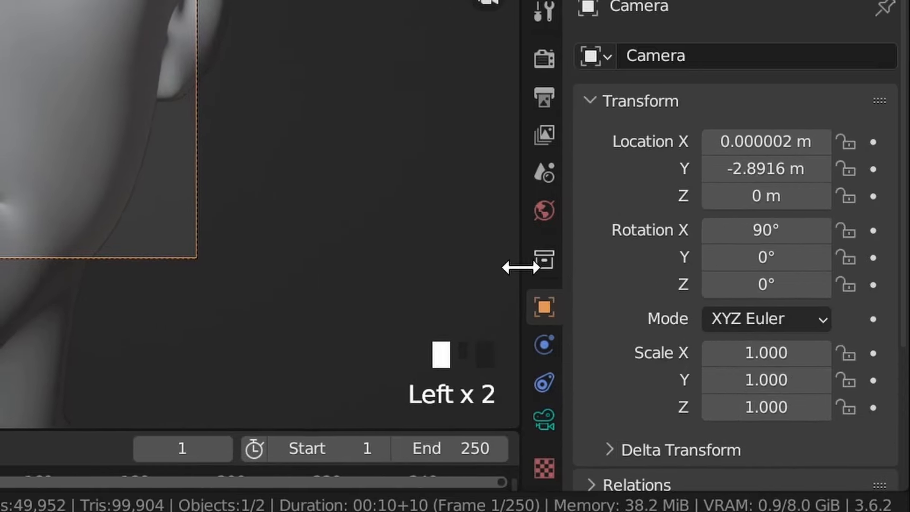
{"action": "scroll", "coordinate": [246, 114], "scroll_direction": "down", "scroll_amount": 1}
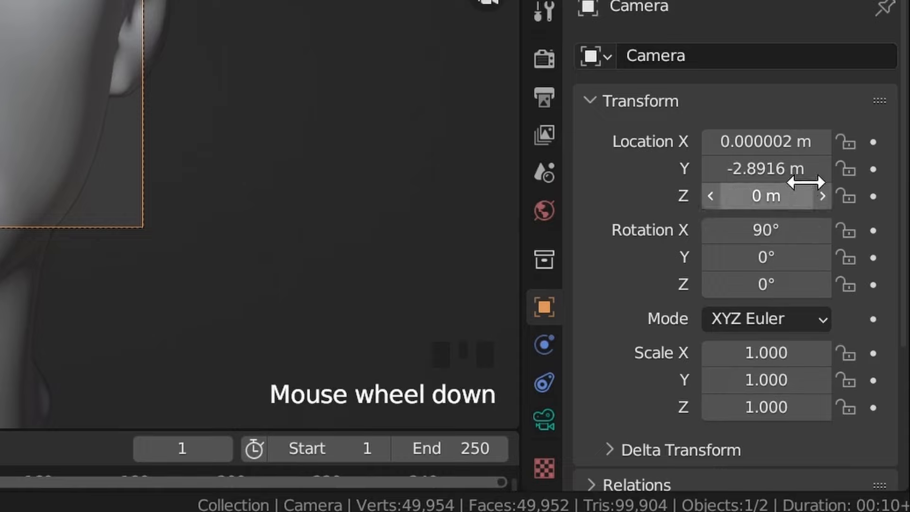
{"action": "left_click_drag", "start_coordinate": [805, 168], "coordinate": [783, 169]}
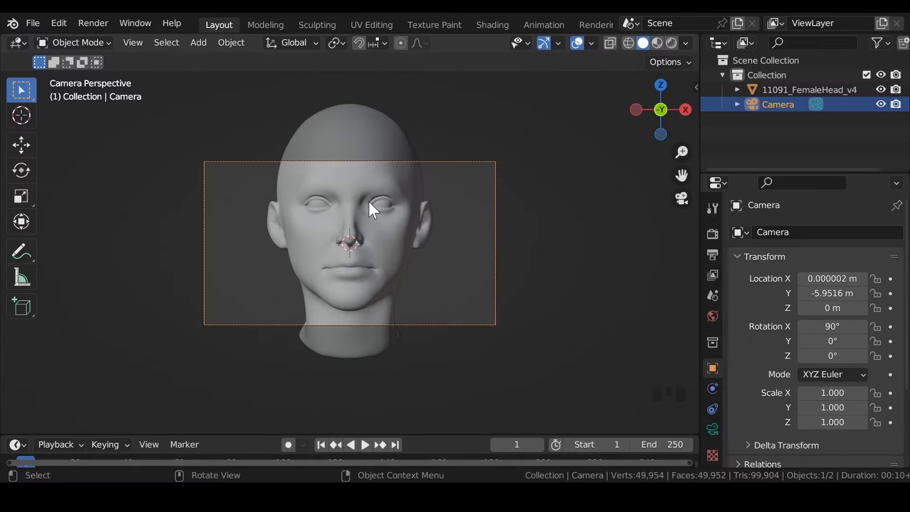
{"action": "scroll", "coordinate": [372, 210], "scroll_direction": "up", "scroll_amount": 3}
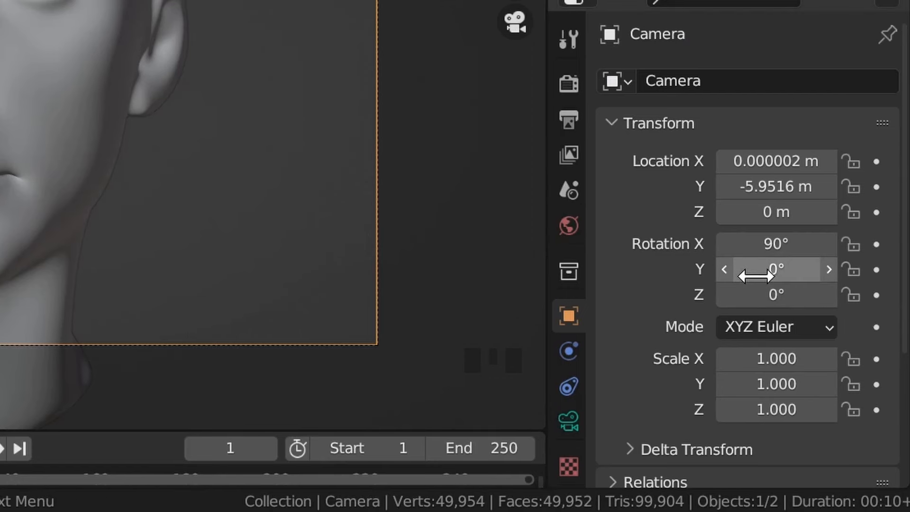
{"action": "left_click_drag", "start_coordinate": [813, 342], "coordinate": [819, 341]}
{"action": "left_click_drag", "start_coordinate": [776, 269], "coordinate": [753, 269]}
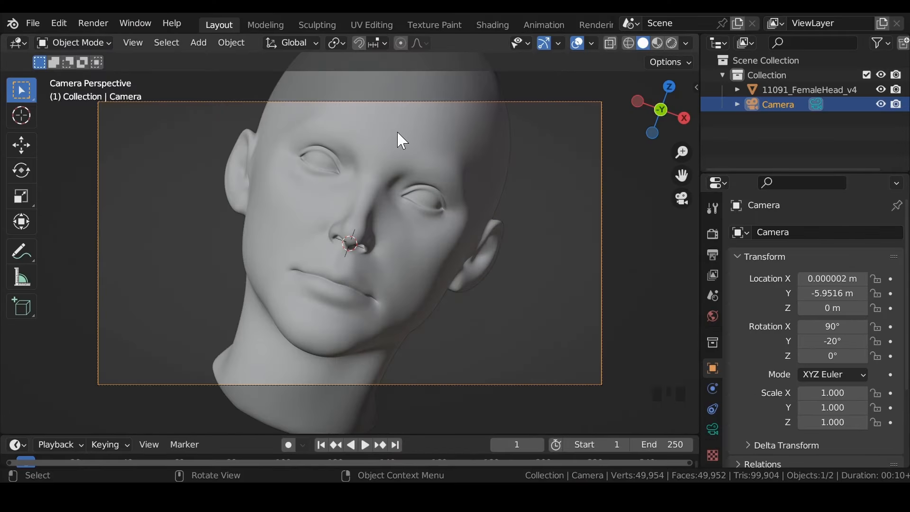
Rotate the head around the global Z axis to about 138.7° so it faces sideways in the camera view
{"action": "left_click", "coordinate": [406, 139]}
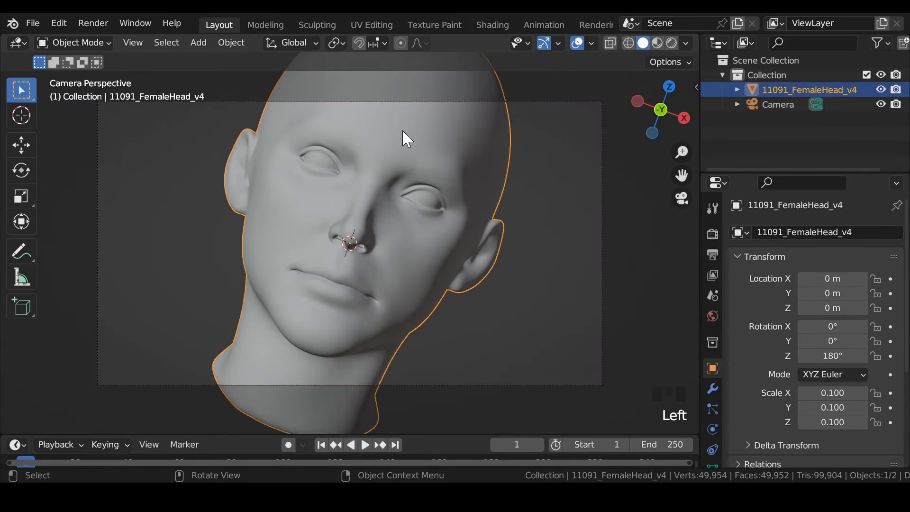
{"action": "key", "text": "r"}
{"action": "key", "text": "z"}
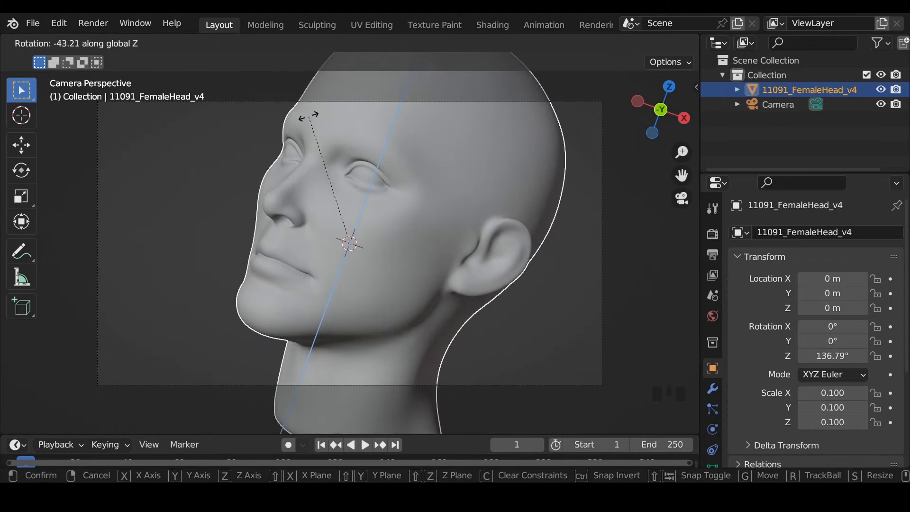
{"action": "left_click", "coordinate": [318, 126]}
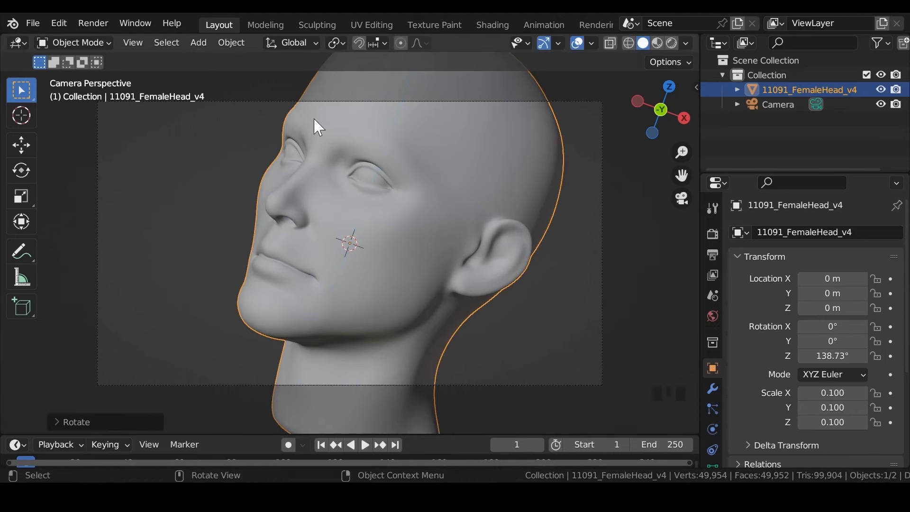
Add a Build modifier to the head model
{"action": "left_click", "coordinate": [558, 308]}
{"action": "scroll", "coordinate": [559, 308], "scroll_direction": "up", "scroll_amount": 1}
{"action": "left_click", "coordinate": [409, 199]}
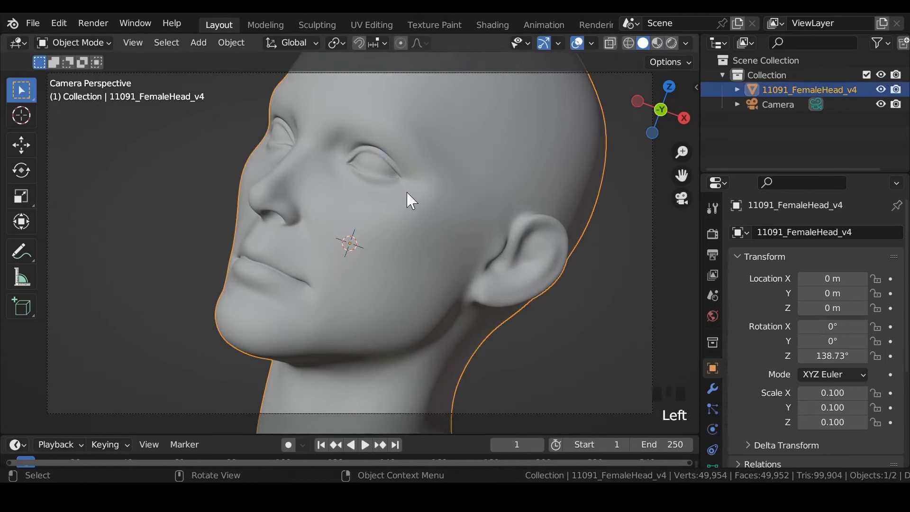
{"action": "left_click", "coordinate": [712, 389]}
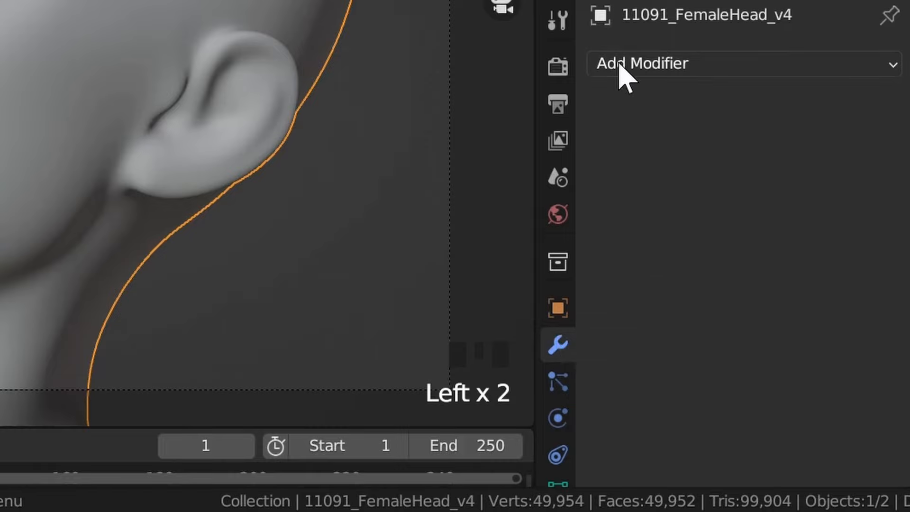
{"action": "left_click", "coordinate": [622, 66]}
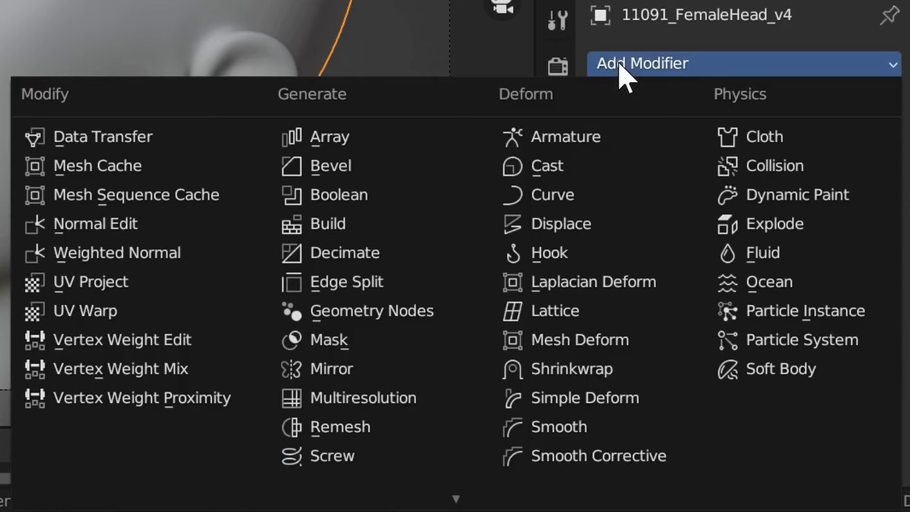
{"action": "left_click", "coordinate": [619, 66]}
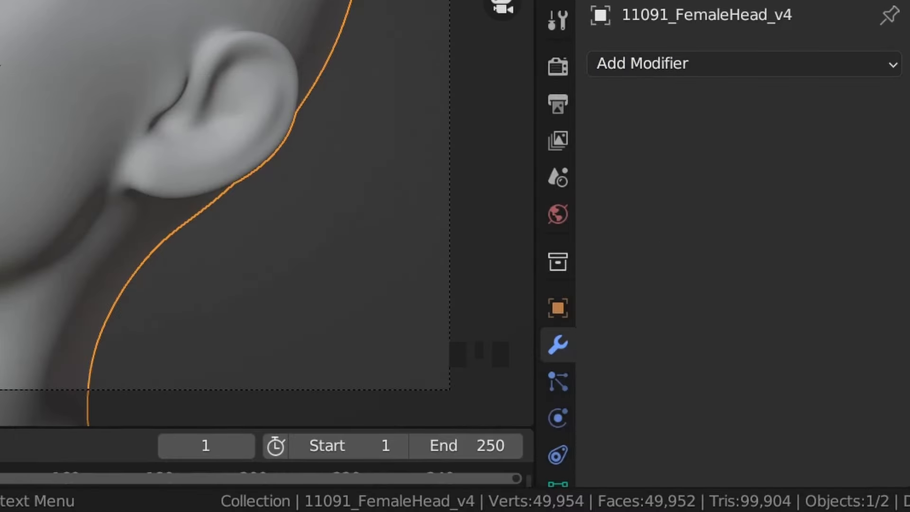
{"action": "left_click", "coordinate": [643, 72]}
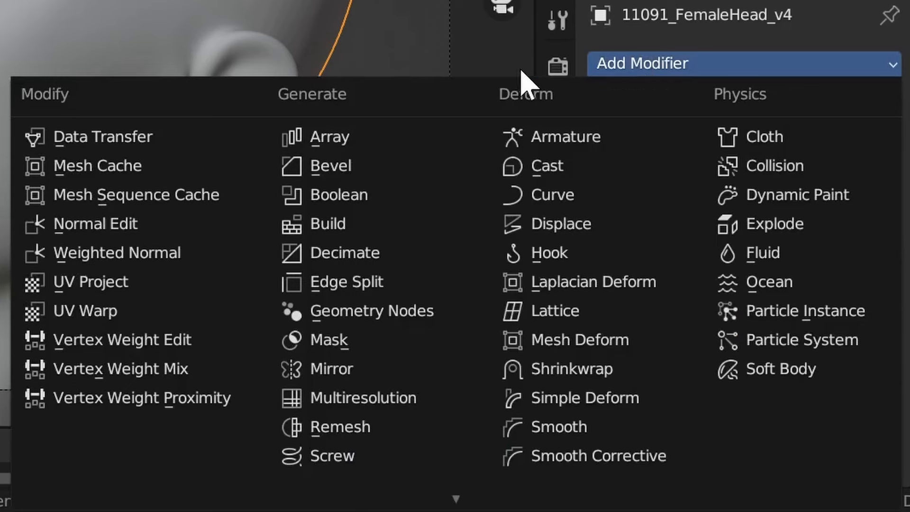
{"action": "left_click", "coordinate": [337, 229]}
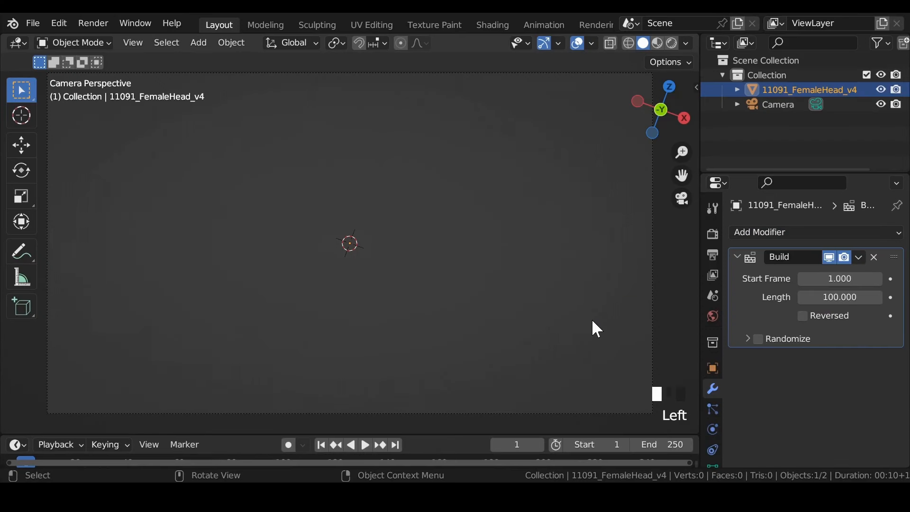
Enlarge the timeline, go to frames 89, 84 and 85, and examine the partly built head from other angles
{"action": "left_click_drag", "start_coordinate": [429, 433], "coordinate": [433, 377]}
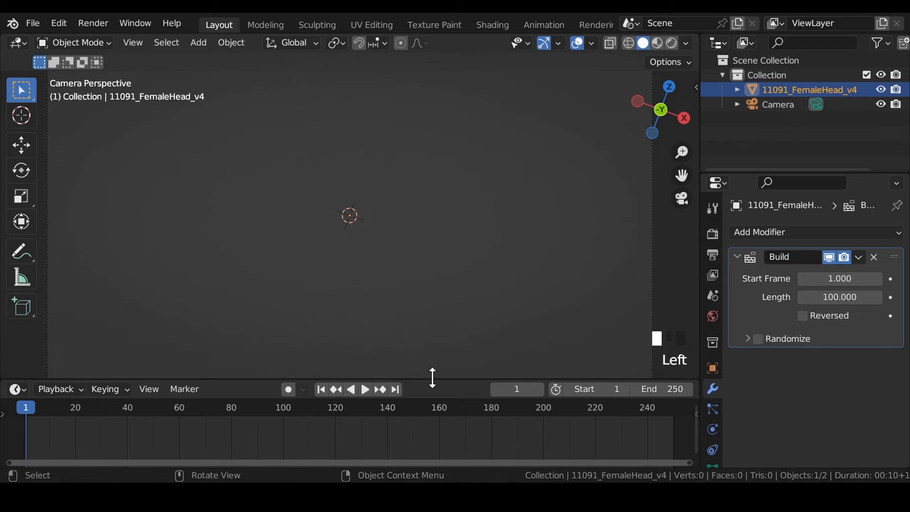
{"action": "left_click", "coordinate": [256, 406]}
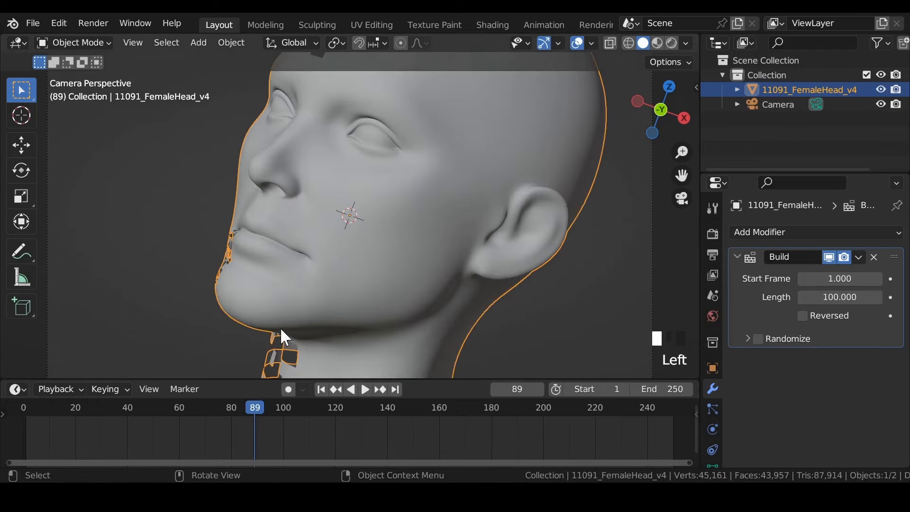
{"action": "left_click", "coordinate": [241, 406]}
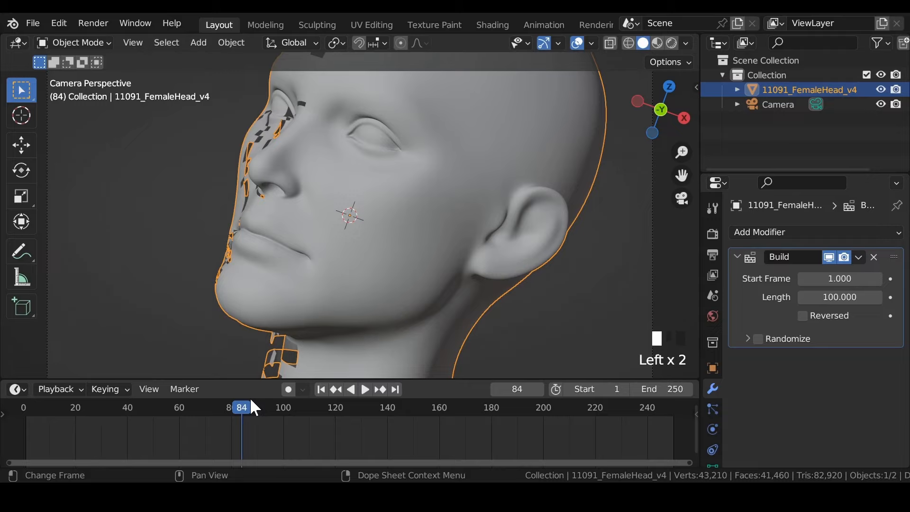
{"action": "scroll", "coordinate": [247, 403], "scroll_direction": "up", "scroll_amount": 1}
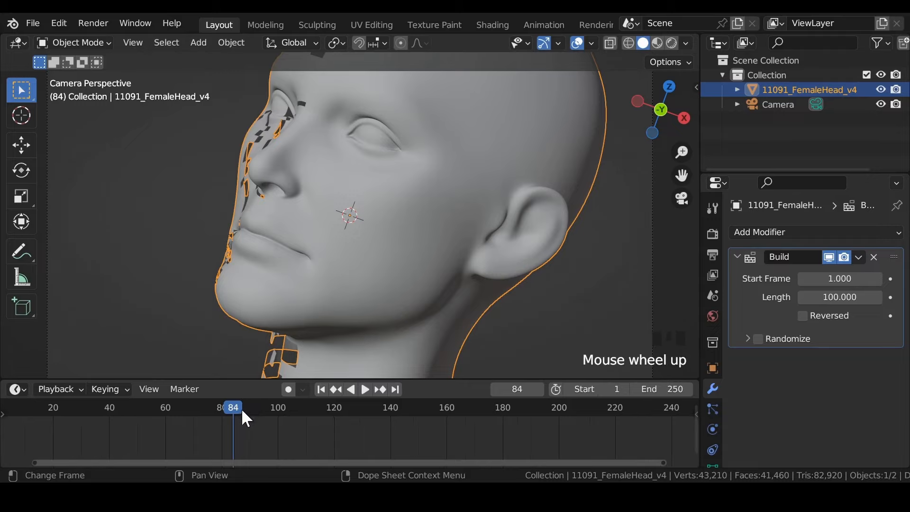
{"action": "key", "text": "Right"}
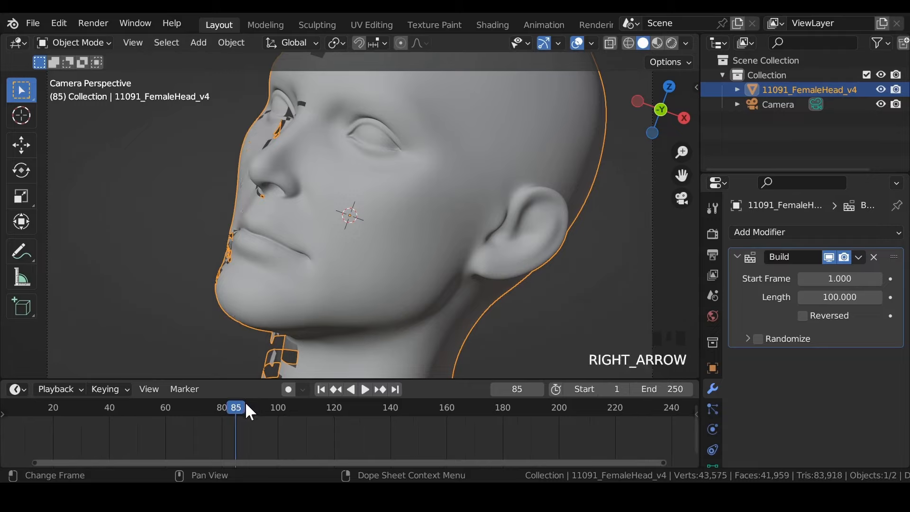
{"action": "middle_click_drag", "start_coordinate": [278, 270], "coordinate": [390, 207]}
{"action": "scroll", "coordinate": [376, 236], "scroll_direction": "up", "scroll_amount": 4}
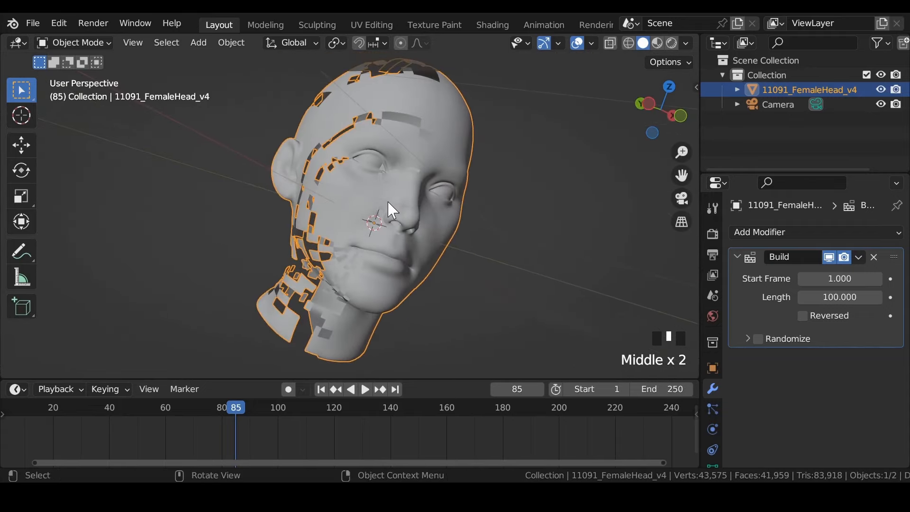
{"action": "scroll", "coordinate": [391, 210], "scroll_direction": "up", "scroll_amount": 4}
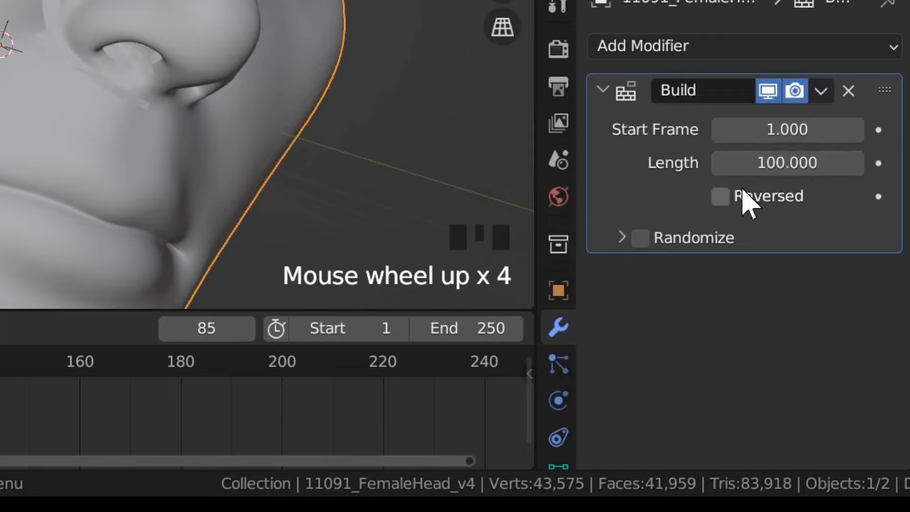
Set the Build modifier's length to 90 and turn on Reversed
{"action": "left_click", "coordinate": [828, 296]}
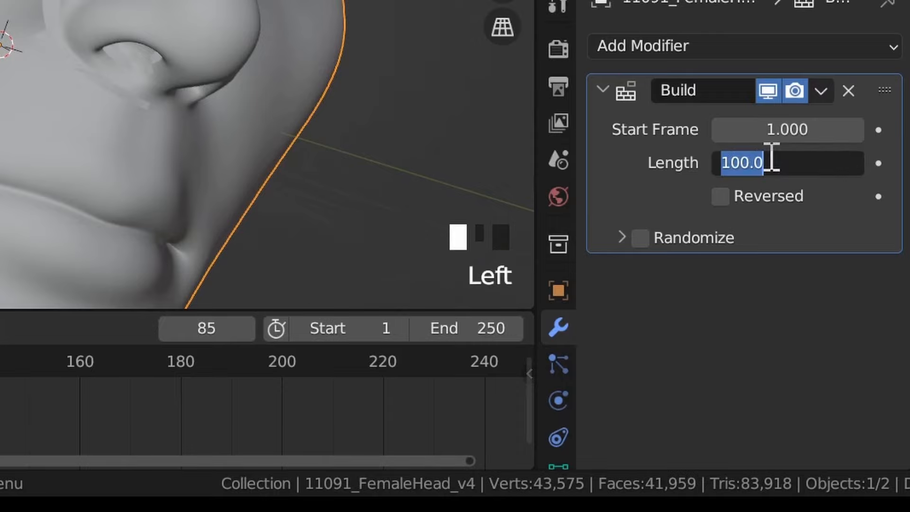
{"action": "type", "text": "90"}
{"action": "key", "text": "Return"}
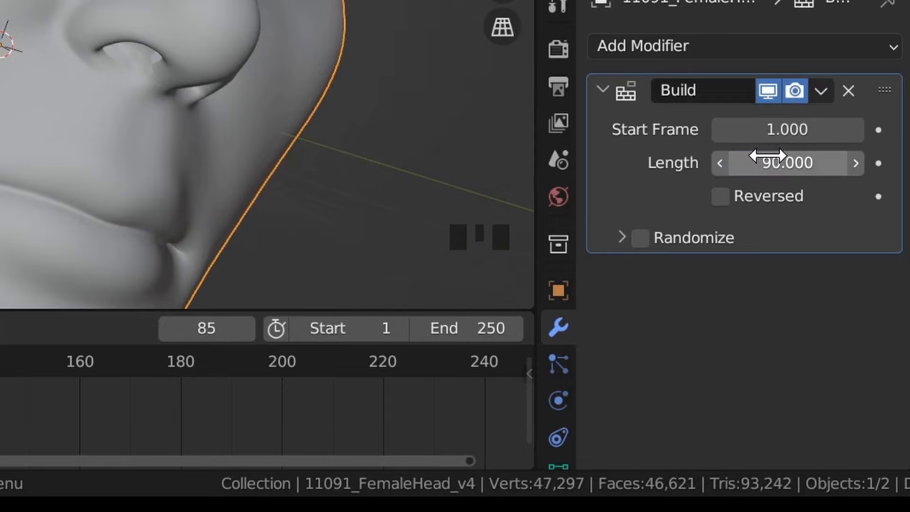
{"action": "left_click", "coordinate": [726, 198]}
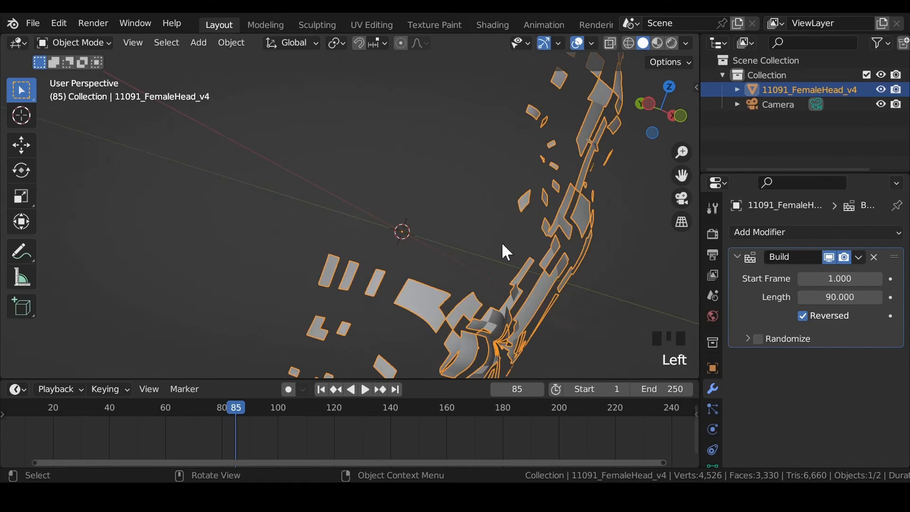
Return to the camera view and compare the head with the Build modifier's Reversed option off and on
{"action": "key", "text": "KP_0"}
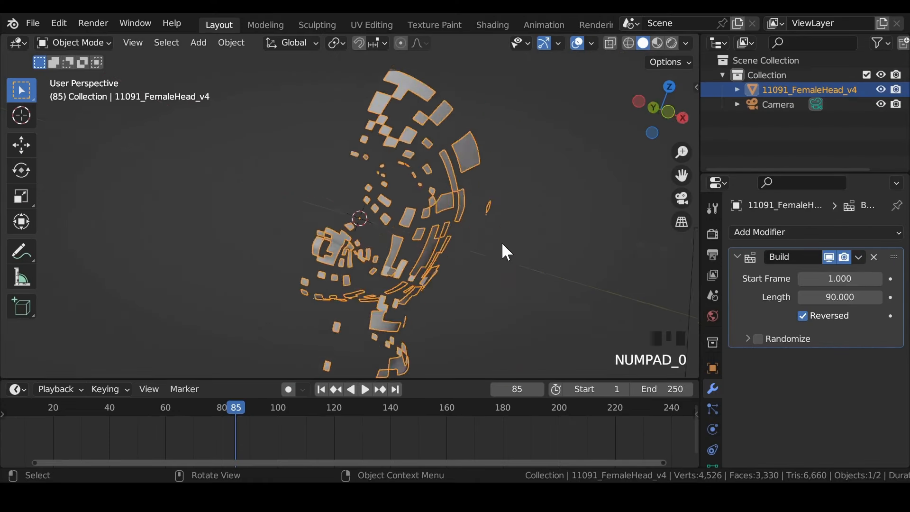
{"action": "scroll", "coordinate": [502, 242], "scroll_direction": "down", "scroll_amount": 2}
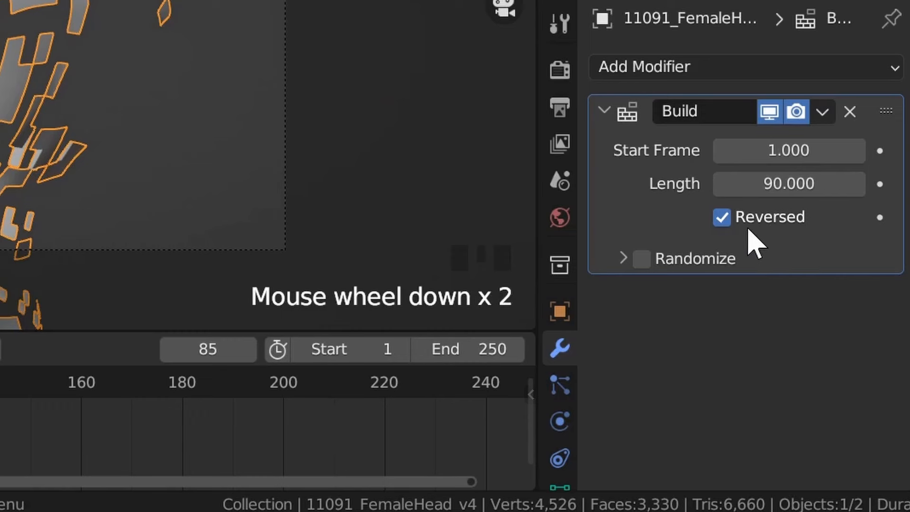
{"action": "left_click", "coordinate": [722, 217]}
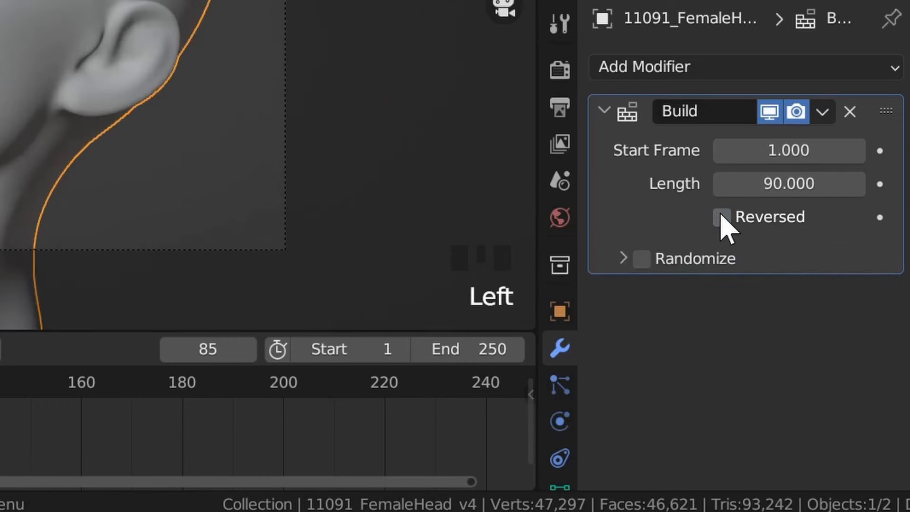
{"action": "left_click", "coordinate": [722, 218]}
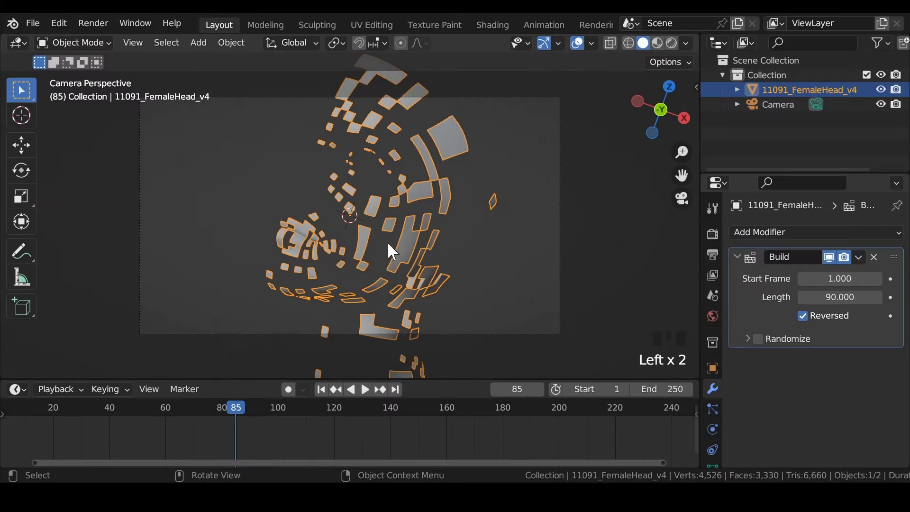
{"action": "scroll", "coordinate": [371, 206], "scroll_direction": "up", "scroll_amount": 4}
{"action": "scroll", "coordinate": [374, 207], "scroll_direction": "down", "scroll_amount": 3}
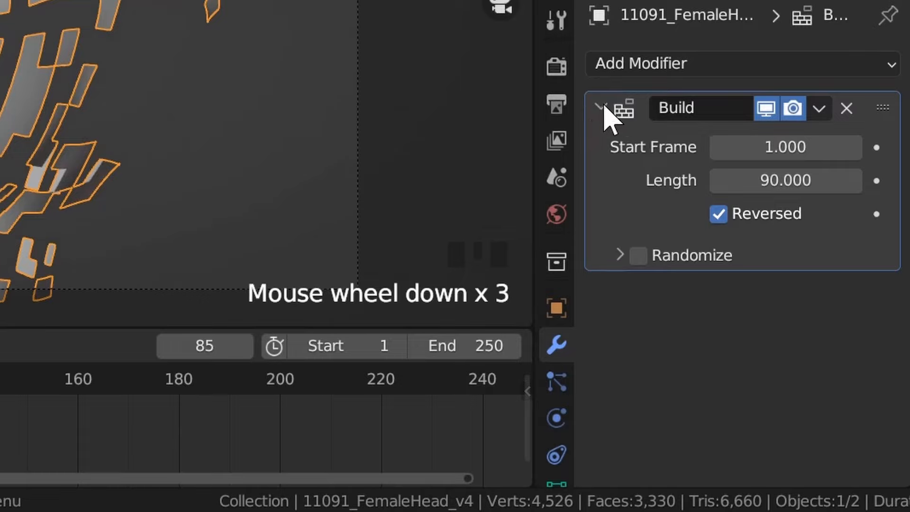
Set the Build modifier's length to 150 and check the head from another angle and through the camera
{"action": "left_click", "coordinate": [766, 179]}
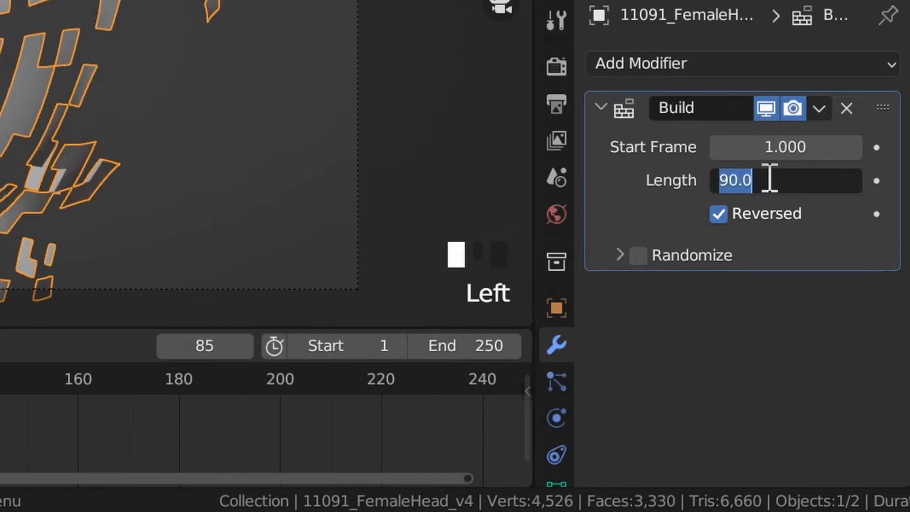
{"action": "type", "text": "150"}
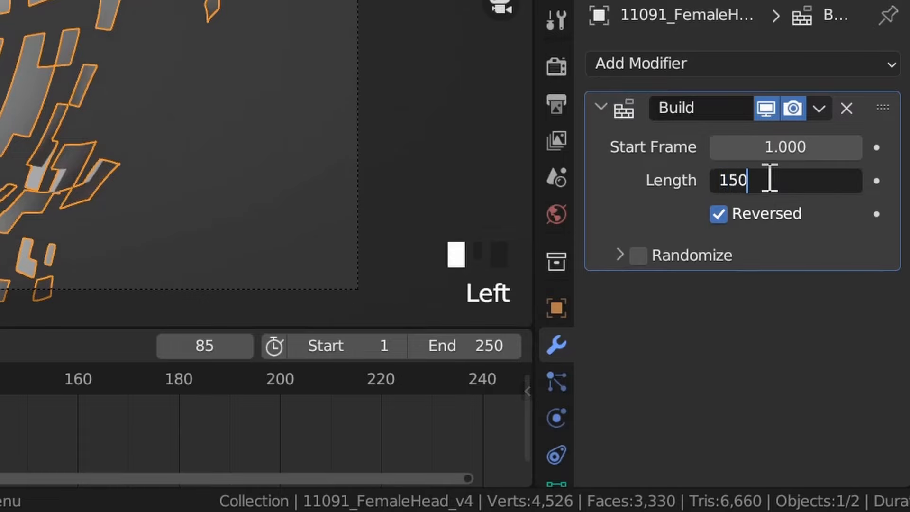
{"action": "key", "text": "Return"}
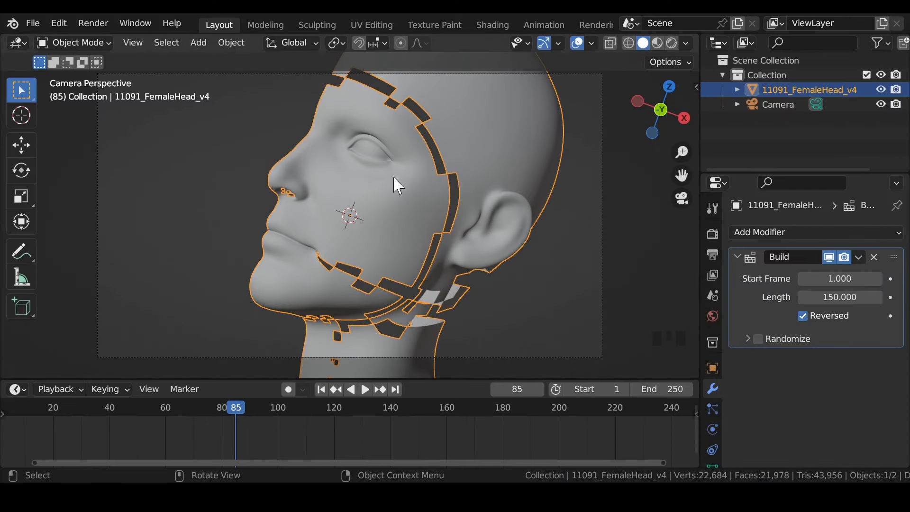
{"action": "middle_click_drag", "start_coordinate": [203, 274], "coordinate": [380, 170]}
{"action": "scroll", "coordinate": [422, 225], "scroll_direction": "up", "scroll_amount": 5}
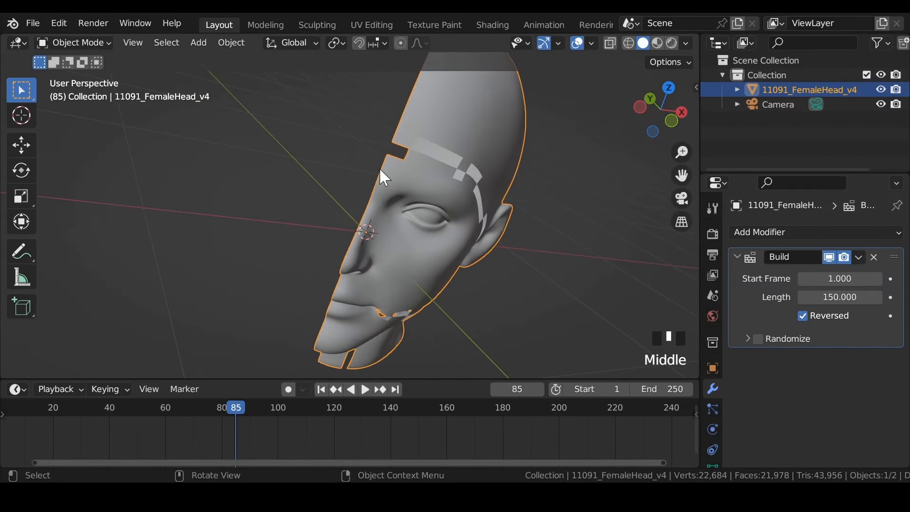
{"action": "key", "text": "KP_0"}
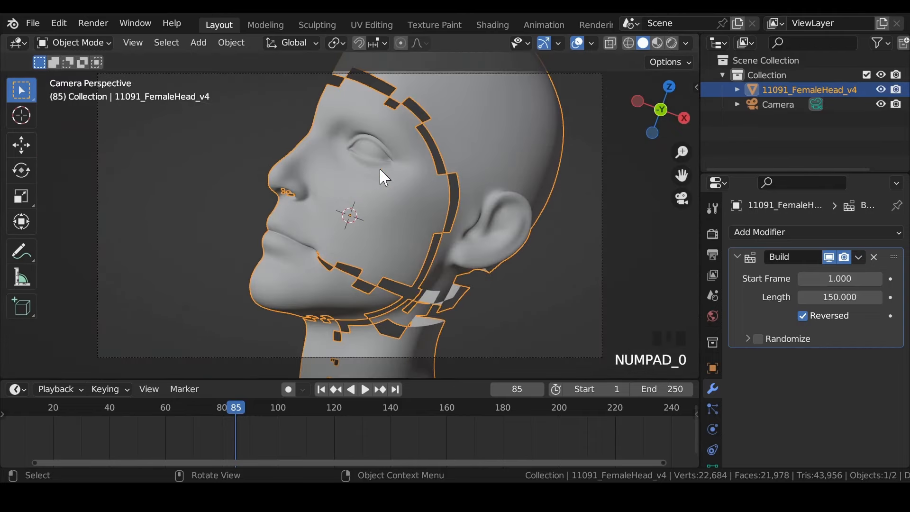
{"action": "scroll", "coordinate": [384, 178], "scroll_direction": "down", "scroll_amount": 1}
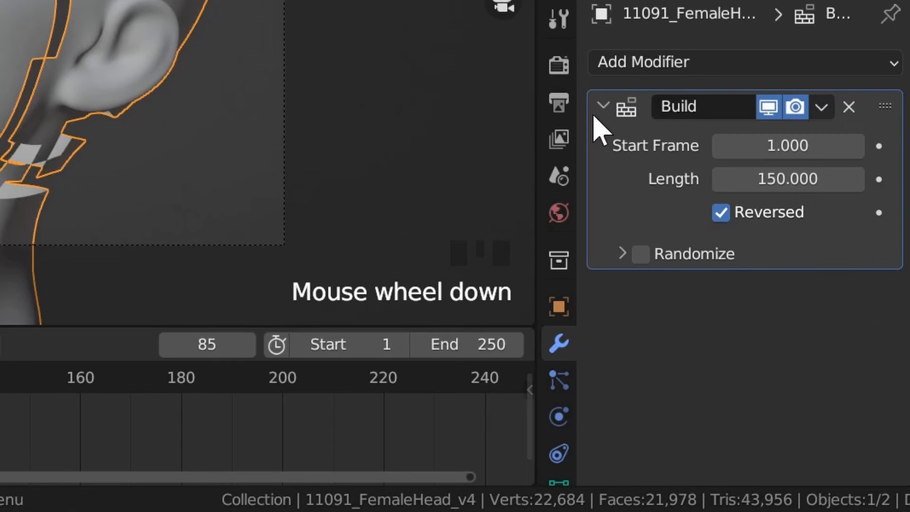
Add a Solidify modifier to the head with a thickness of 0.1 m
{"action": "left_click", "coordinate": [737, 256]}
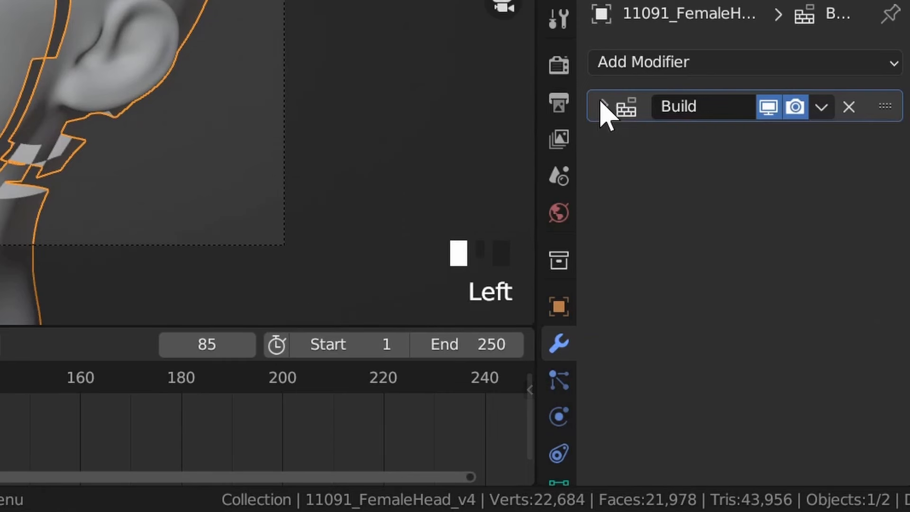
{"action": "left_click", "coordinate": [753, 232]}
{"action": "scroll", "coordinate": [342, 466], "scroll_direction": "down", "scroll_amount": 3}
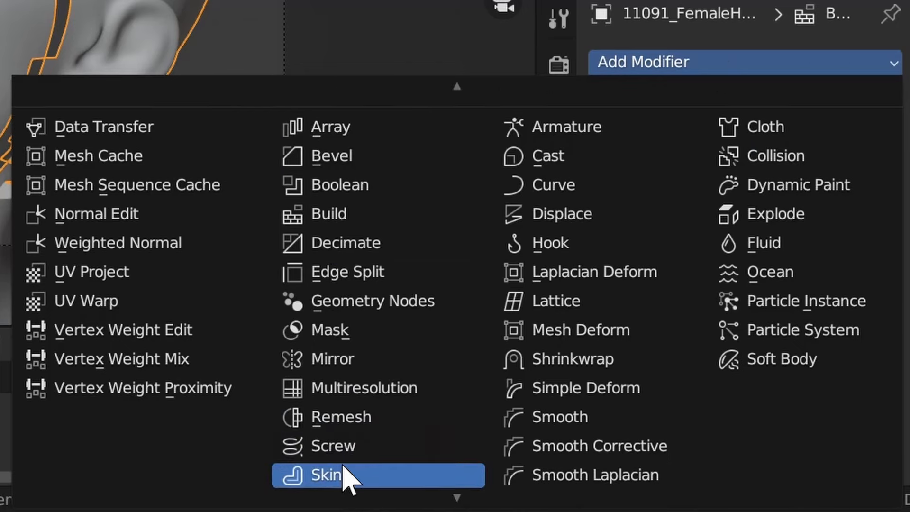
{"action": "left_click", "coordinate": [349, 450]}
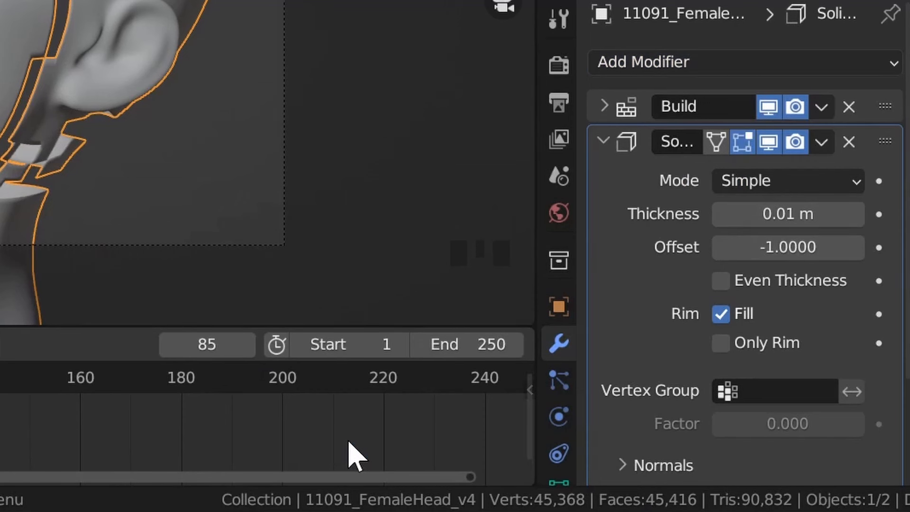
{"action": "left_click", "coordinate": [786, 210]}
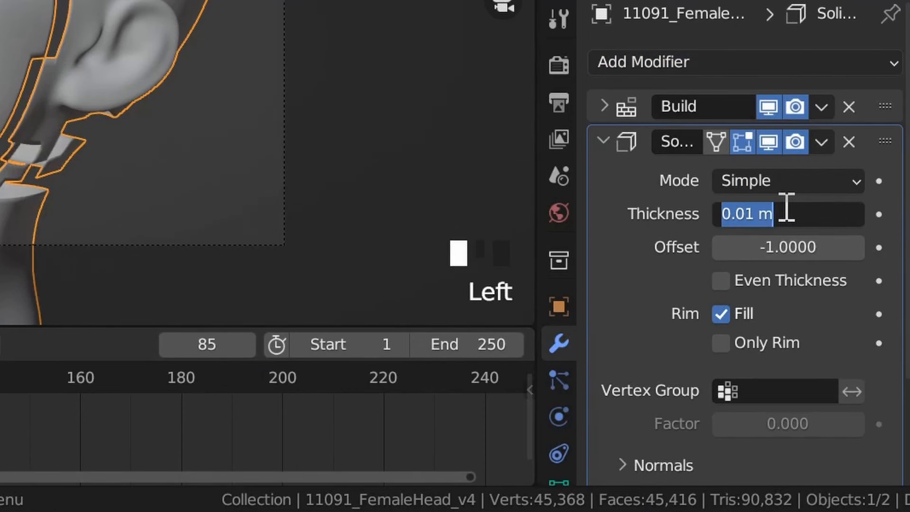
{"action": "type", "text": ".1"}
{"action": "key", "text": "Return"}
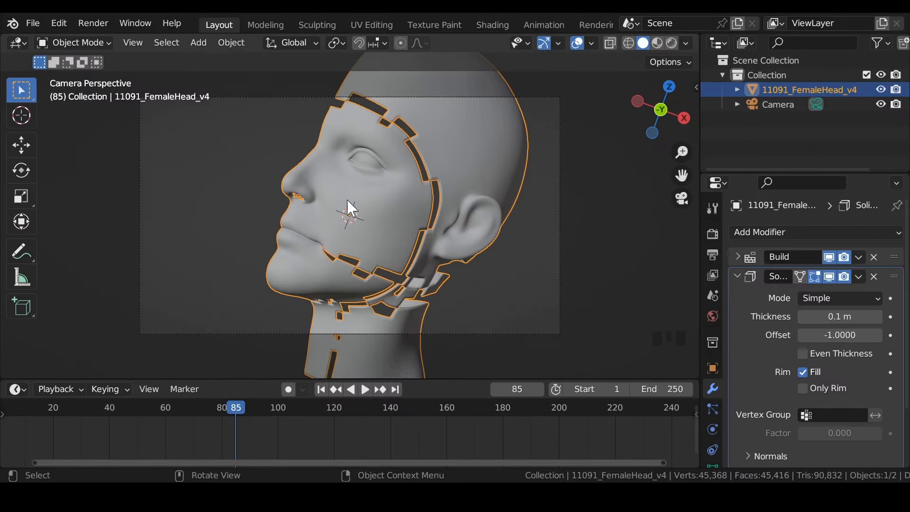
{"action": "scroll", "coordinate": [32, 143], "scroll_direction": "up", "scroll_amount": 2}
{"action": "scroll", "coordinate": [416, 280], "scroll_direction": "up", "scroll_amount": 3}
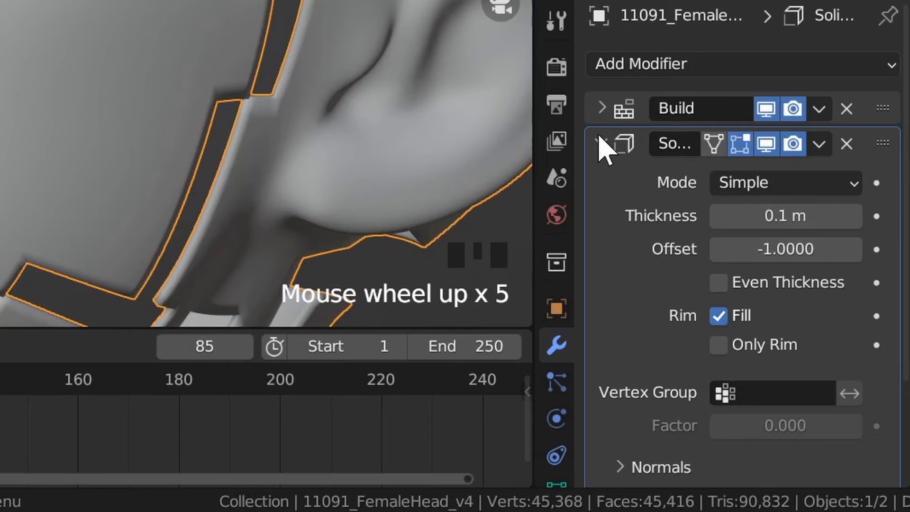
Add a Mirror modifier on the X axis to the head and turn off Merge
{"action": "left_click", "coordinate": [737, 276]}
{"action": "left_click", "coordinate": [622, 72]}
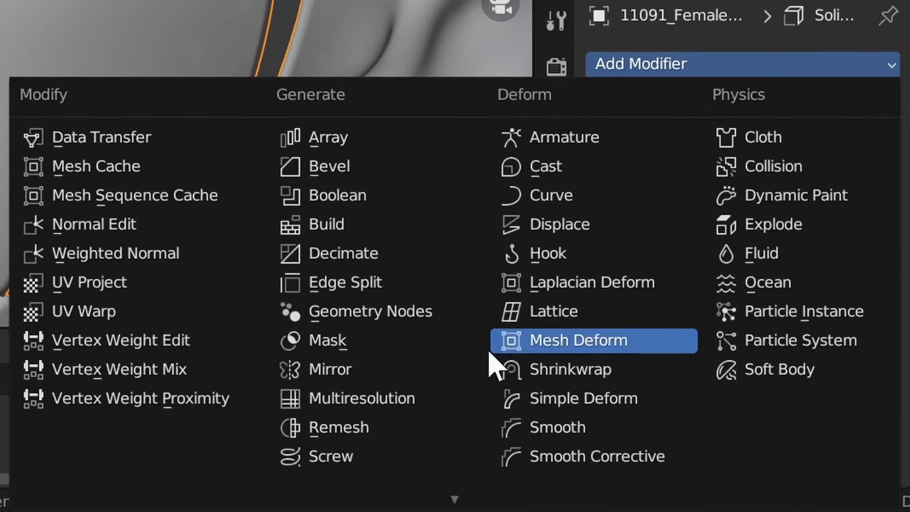
{"action": "left_click", "coordinate": [371, 372]}
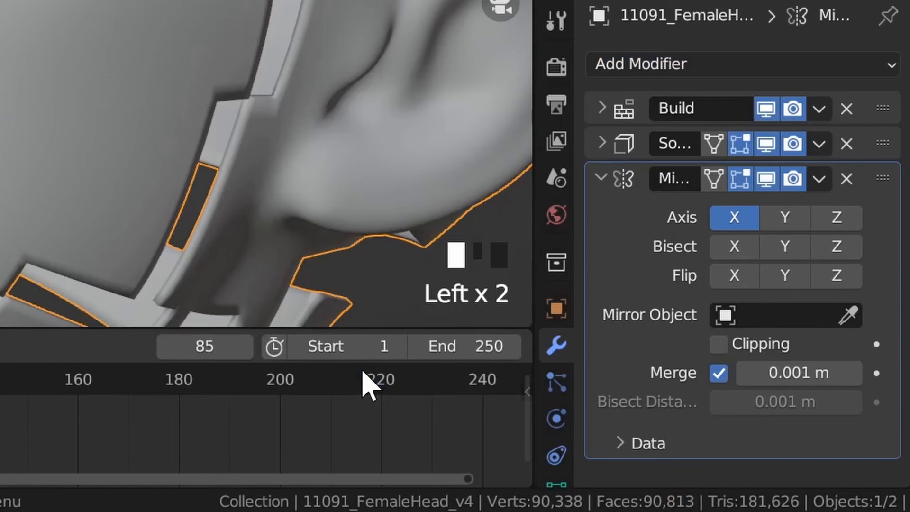
{"action": "scroll", "coordinate": [507, 243], "scroll_direction": "down", "scroll_amount": 4}
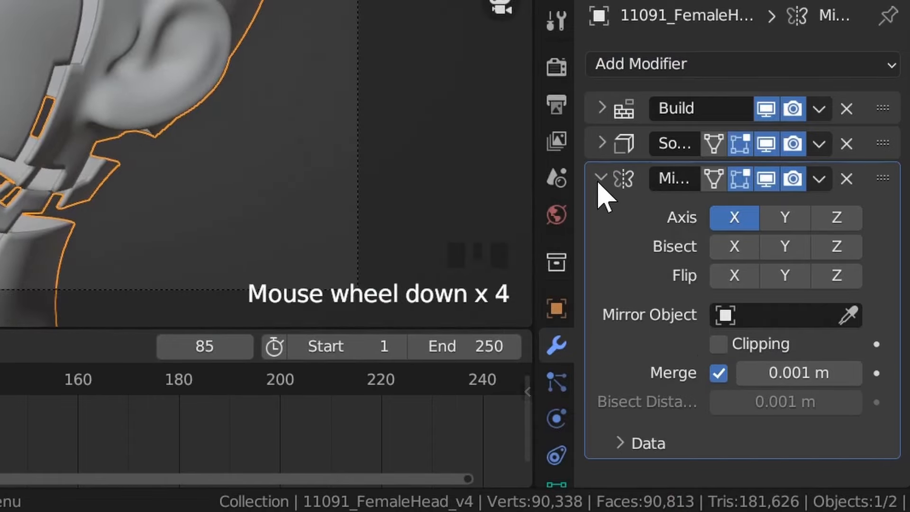
{"action": "left_click", "coordinate": [725, 370]}
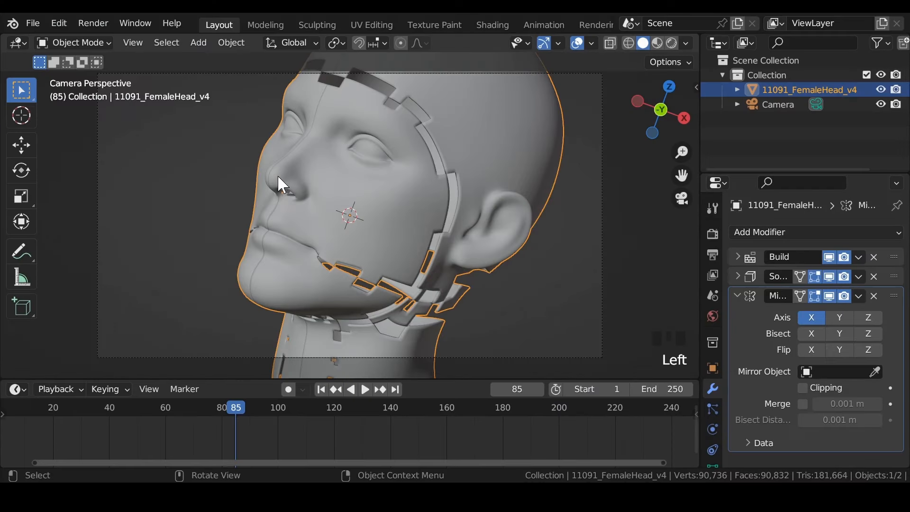
Examine the mirror seam down the middle of the face up close, comparing Merge on and off, and return to the camera view
{"action": "middle_click_drag", "start_coordinate": [0, 0], "coordinate": [0, 35]}
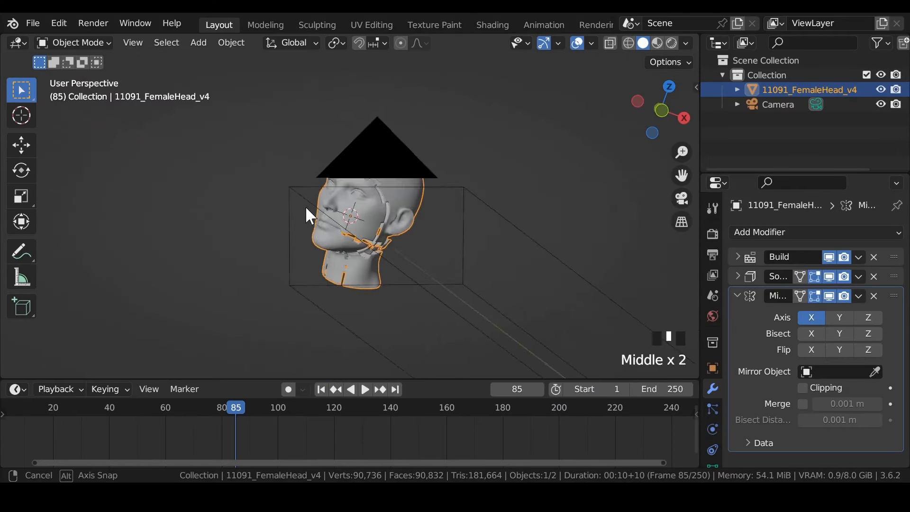
{"action": "middle_click_drag", "start_coordinate": [310, 215], "coordinate": [429, 217]}
{"action": "scroll", "coordinate": [391, 219], "scroll_direction": "up", "scroll_amount": 8}
{"action": "scroll", "coordinate": [491, 92], "scroll_direction": "up", "scroll_amount": 2}
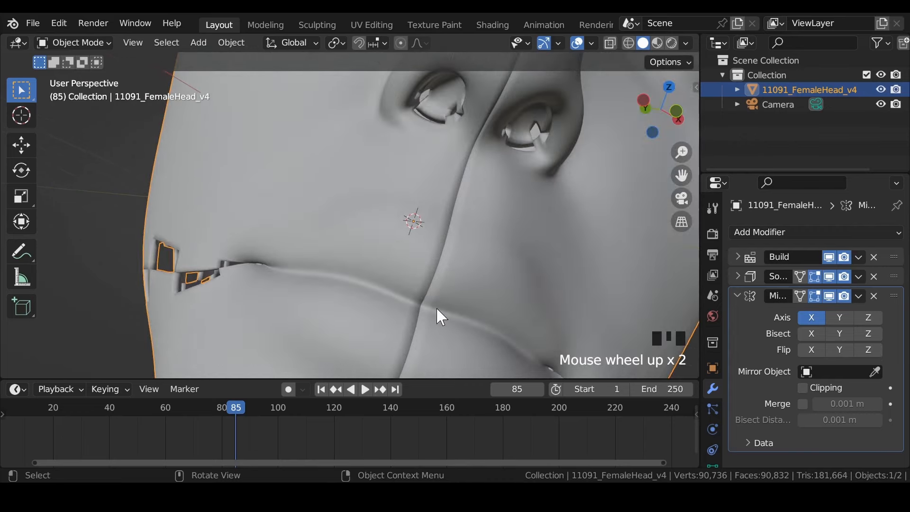
{"action": "scroll", "coordinate": [436, 305], "scroll_direction": "down", "scroll_amount": 1}
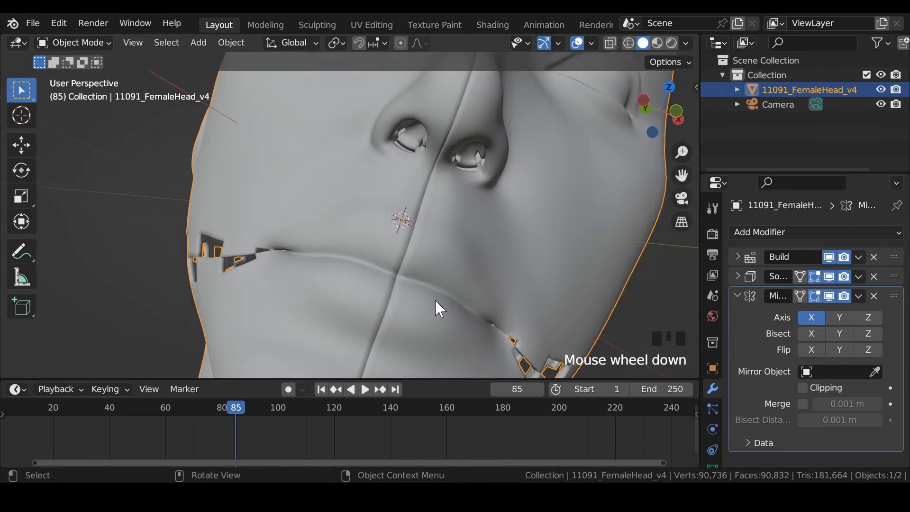
{"action": "left_click", "coordinate": [802, 403]}
{"action": "left_click", "coordinate": [802, 403]}
{"action": "scroll", "coordinate": [464, 137], "scroll_direction": "down", "scroll_amount": 4}
{"action": "scroll", "coordinate": [464, 138], "scroll_direction": "down", "scroll_amount": 1}
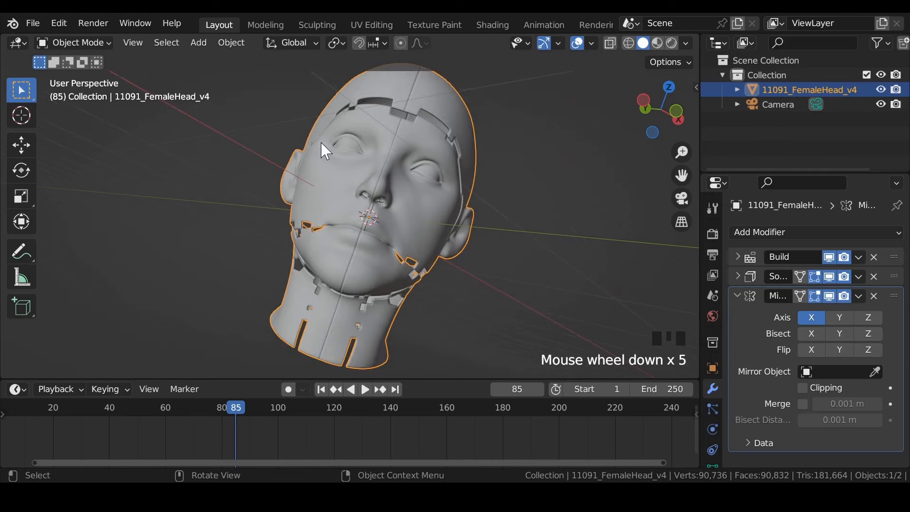
{"action": "key", "text": "KP_0"}
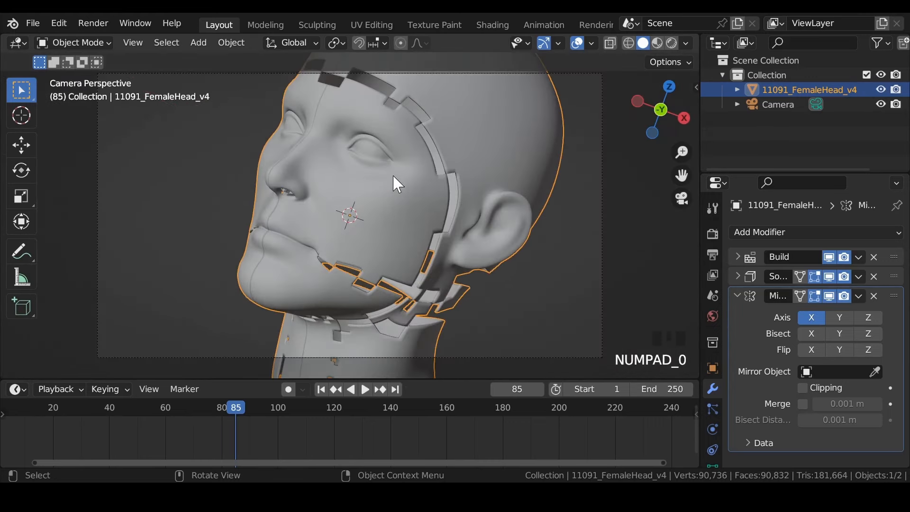
Rotate the head about 22.7° around the global Z axis, turning the face more towards the camera, and deselect it
{"action": "left_click", "coordinate": [397, 183]}
{"action": "key", "text": "r"}
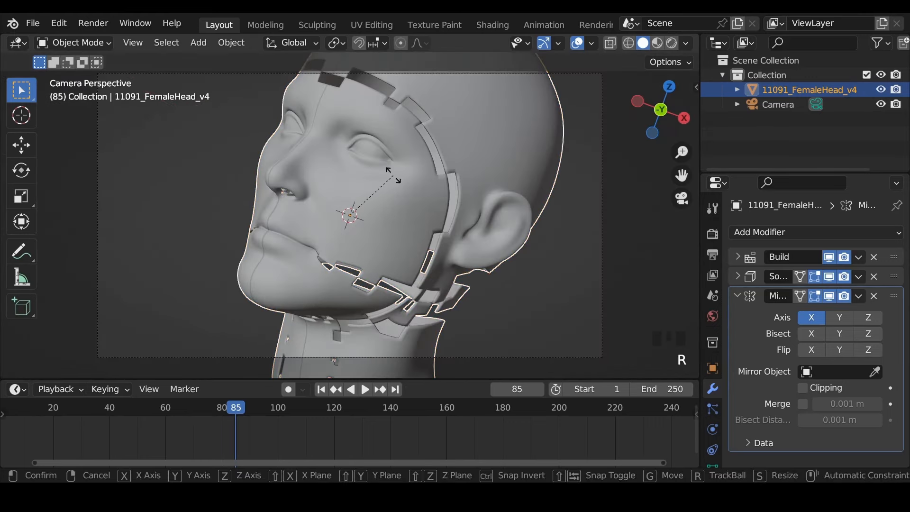
{"action": "key", "text": "z"}
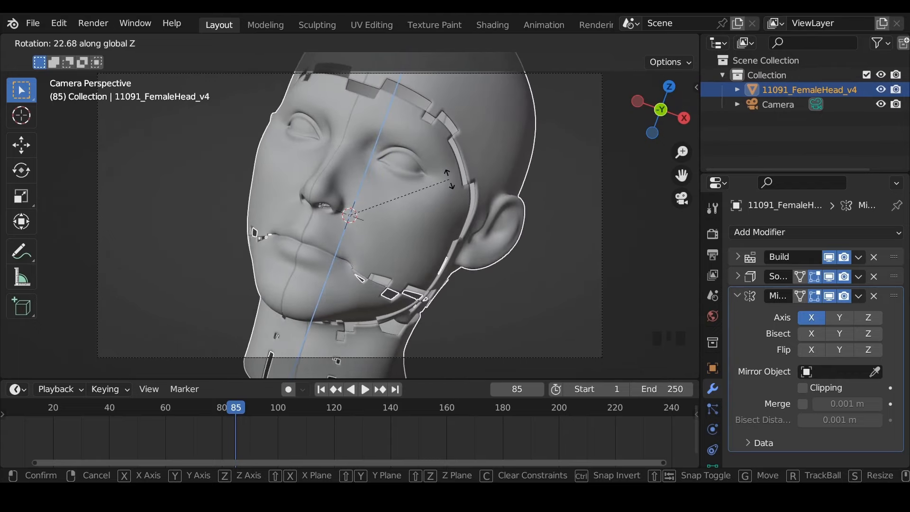
{"action": "left_click", "coordinate": [448, 178]}
{"action": "scroll", "coordinate": [536, 286], "scroll_direction": "down", "scroll_amount": 2}
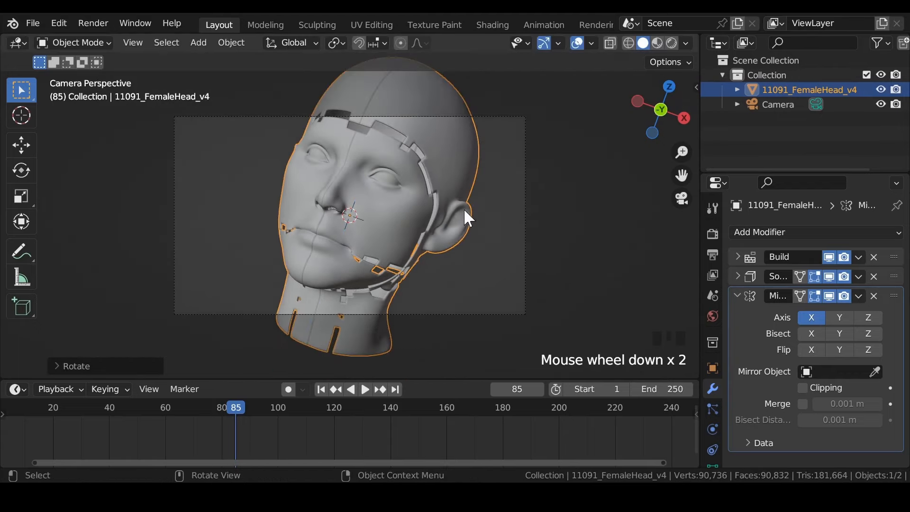
{"action": "left_click", "coordinate": [494, 179]}
{"action": "scroll", "coordinate": [495, 178], "scroll_direction": "up", "scroll_amount": 1}
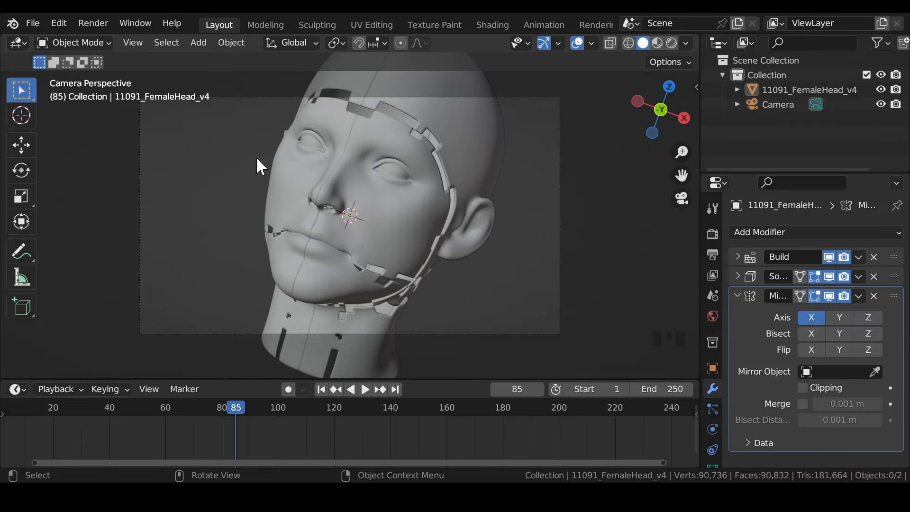
Duplicate the head model in place
{"action": "left_click", "coordinate": [384, 189]}
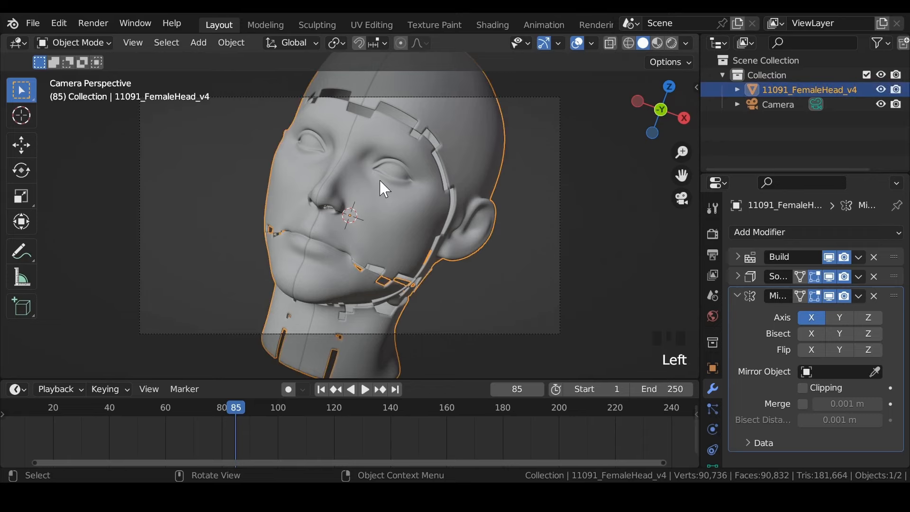
{"action": "key", "text": "shift+d"}
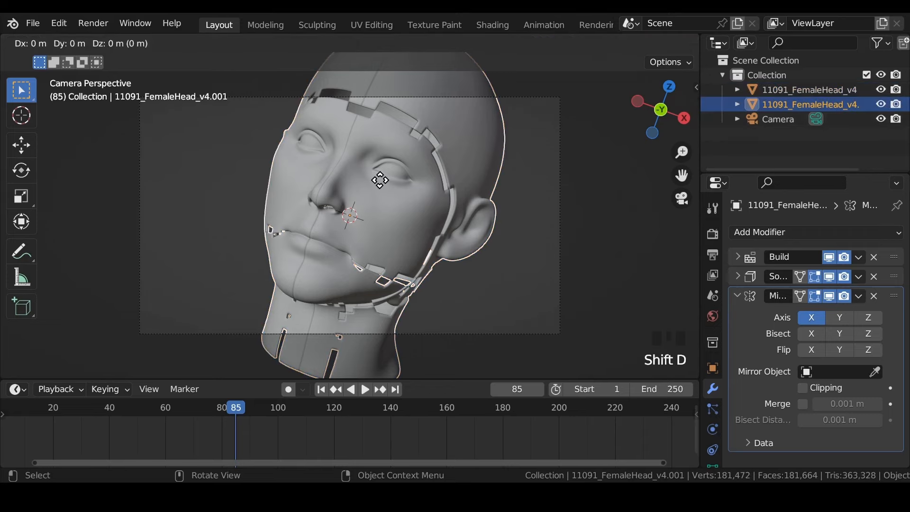
{"action": "right_click", "coordinate": [384, 189]}
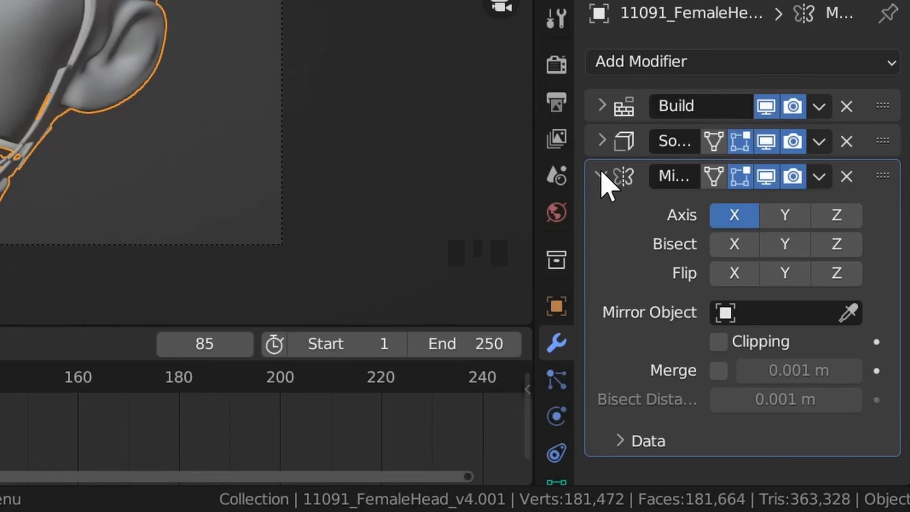
Set the length of the duplicate head's Build modifier to 90 frames
{"action": "left_click", "coordinate": [596, 109]}
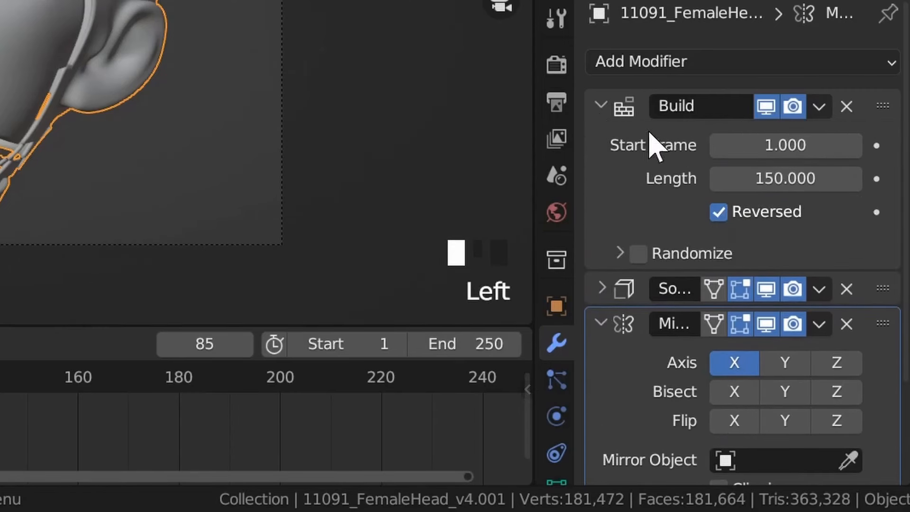
{"action": "double_click", "coordinate": [758, 178]}
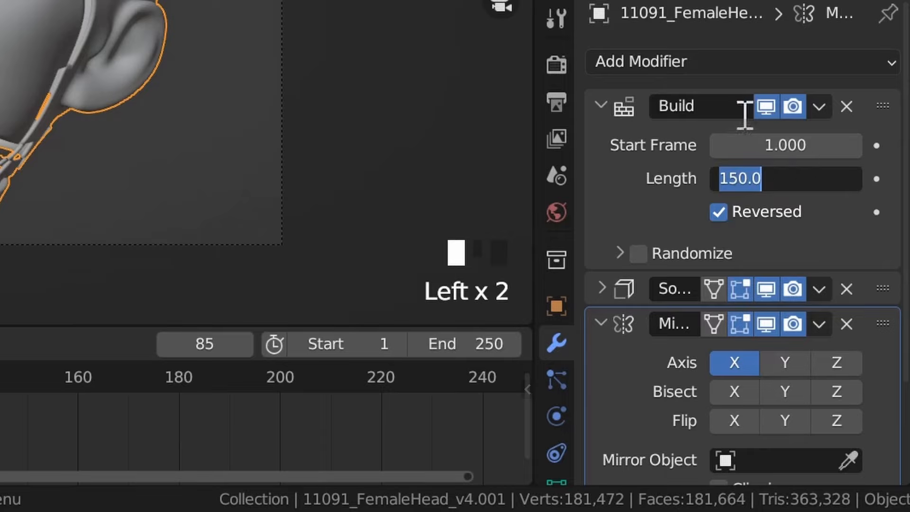
{"action": "type", "text": "90"}
{"action": "key", "text": "Return"}
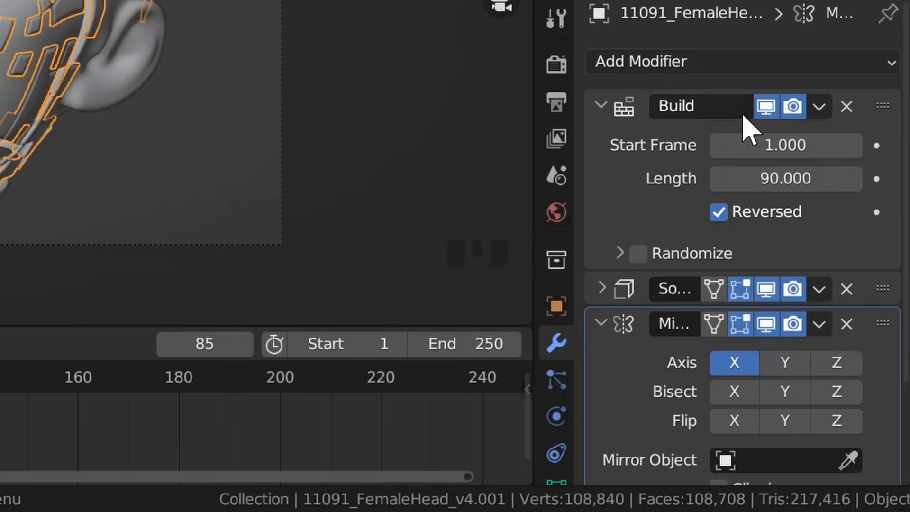
{"action": "left_click", "coordinate": [601, 107]}
Try Solidify thicknesses of -0.2 m and -0.15 m on the duplicate head and inspect the raised pieces up close
{"action": "left_click", "coordinate": [602, 142]}
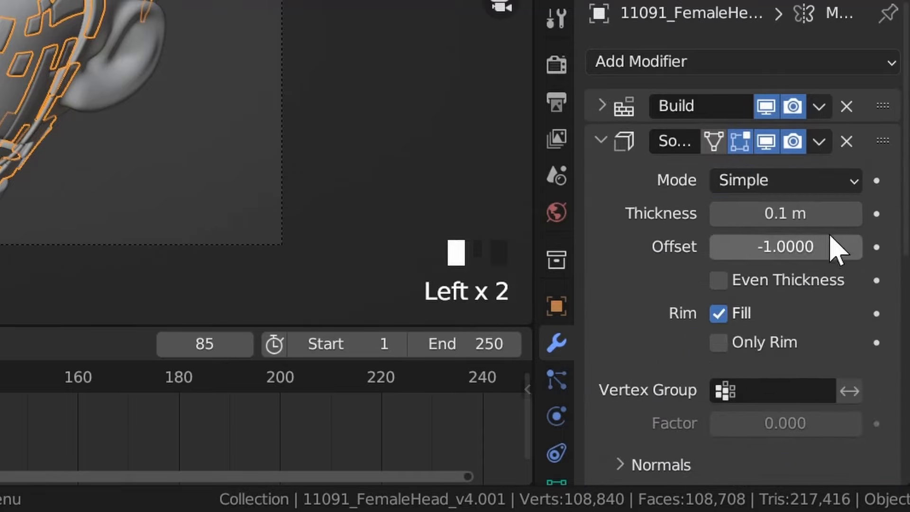
{"action": "left_click", "coordinate": [805, 210]}
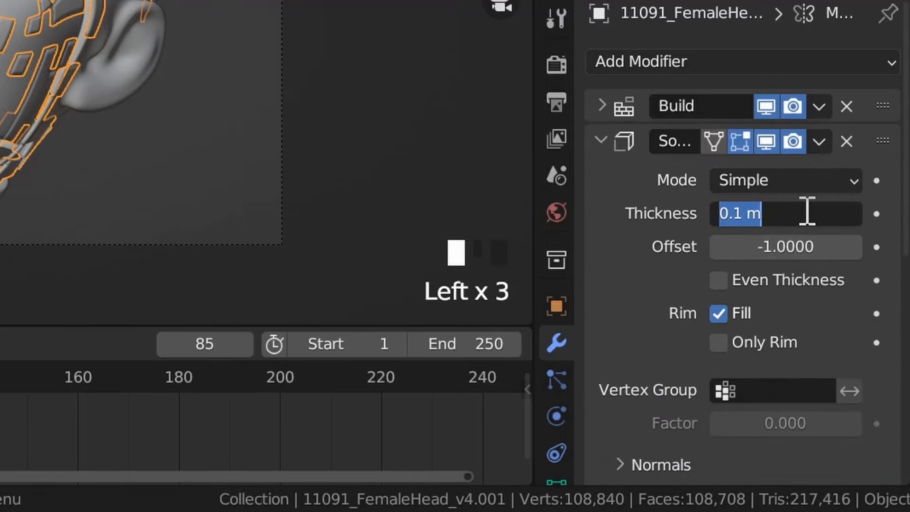
{"action": "type", "text": "-.2"}
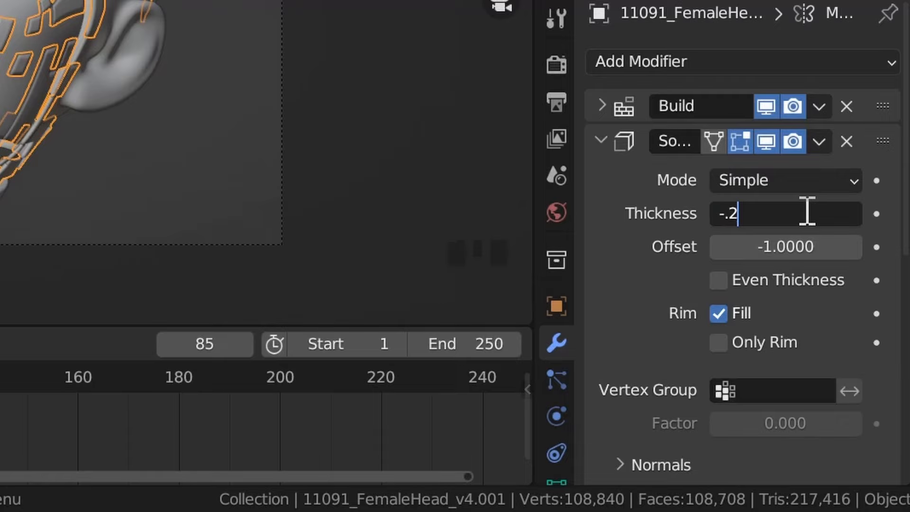
{"action": "key", "text": "Return"}
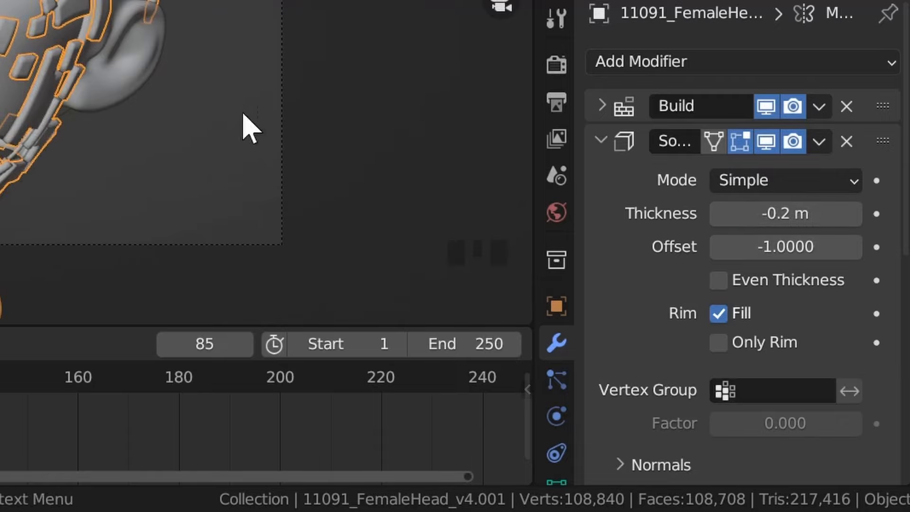
{"action": "left_click", "coordinate": [808, 217]}
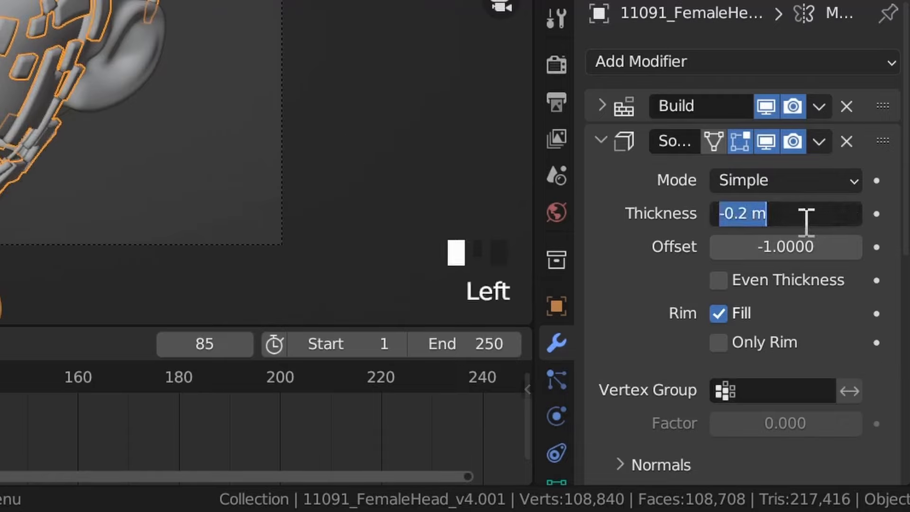
{"action": "type", "text": "-.15"}
{"action": "key", "text": "Return"}
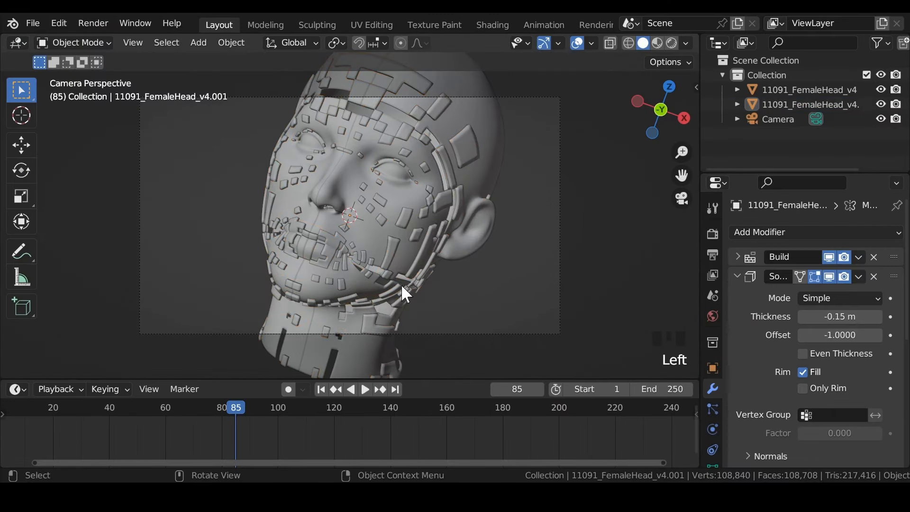
{"action": "scroll", "coordinate": [352, 278], "scroll_direction": "up", "scroll_amount": 4}
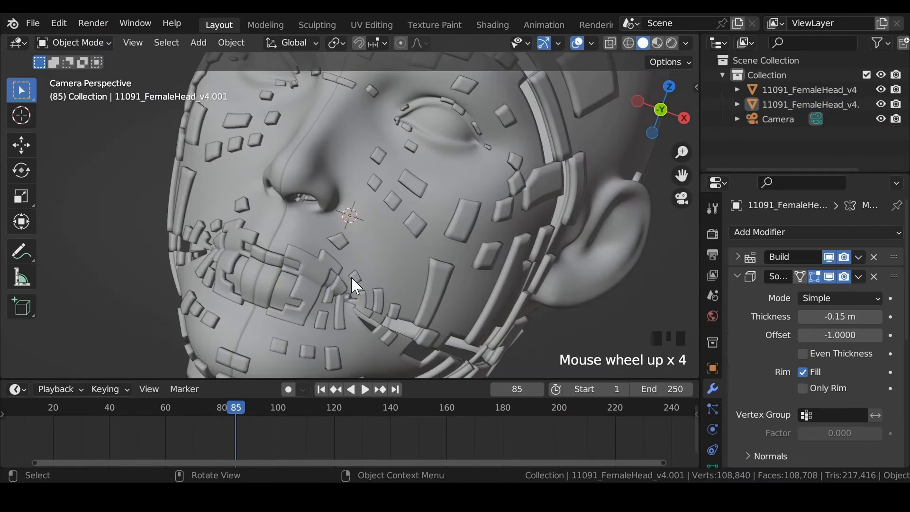
{"action": "scroll", "coordinate": [465, 187], "scroll_direction": "up", "scroll_amount": 4}
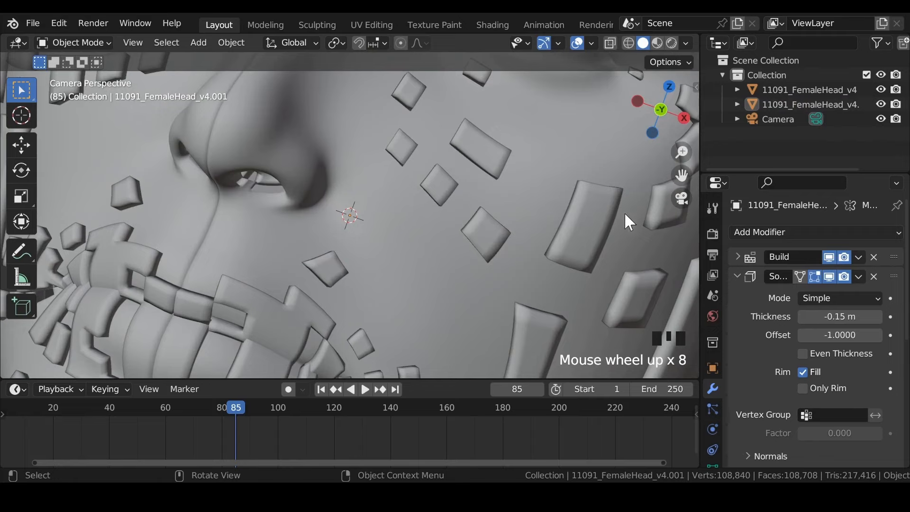
{"action": "middle_click_drag", "start_coordinate": [502, 287], "coordinate": [365, 260]}
{"action": "scroll", "coordinate": [314, 136], "scroll_direction": "up", "scroll_amount": 9}
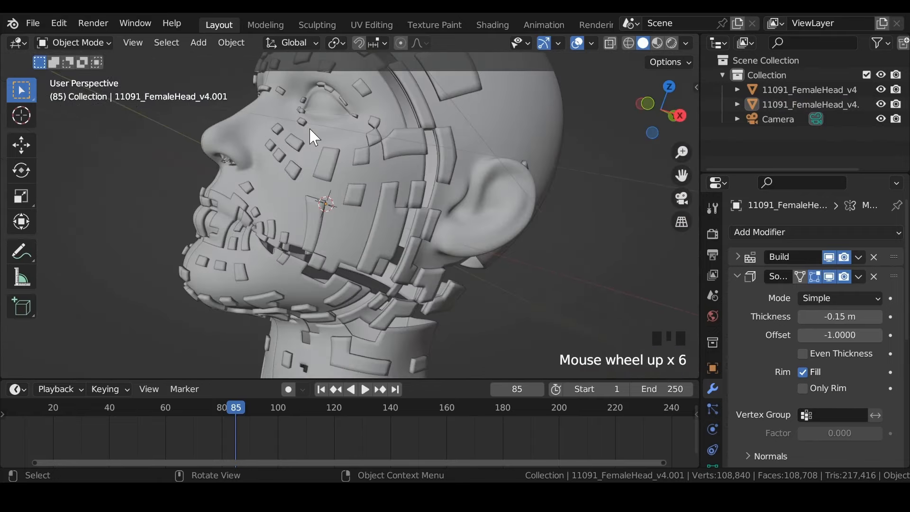
{"action": "middle_click_drag", "start_coordinate": [321, 162], "coordinate": [402, 214]}
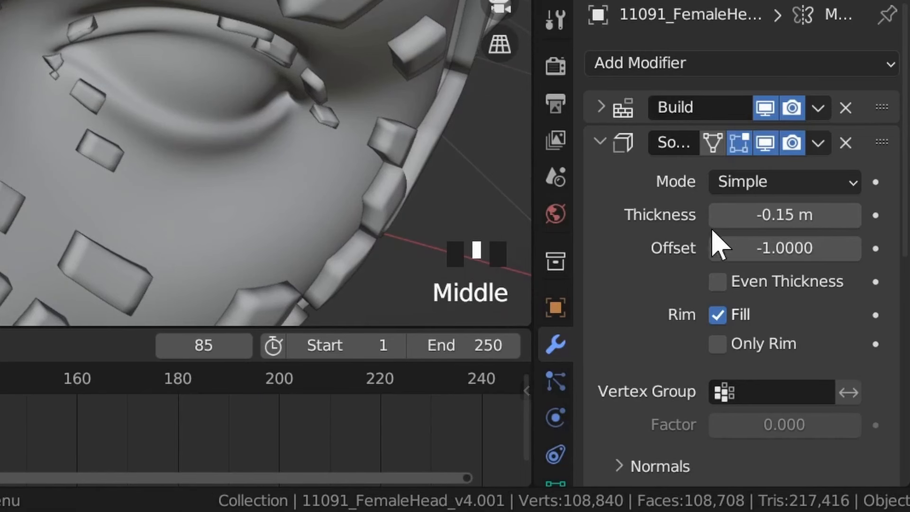
Set the duplicate head's Solidify thickness to -0.1 m and return to the camera view
{"action": "left_click", "coordinate": [842, 317]}
{"action": "type", "text": "-0."}
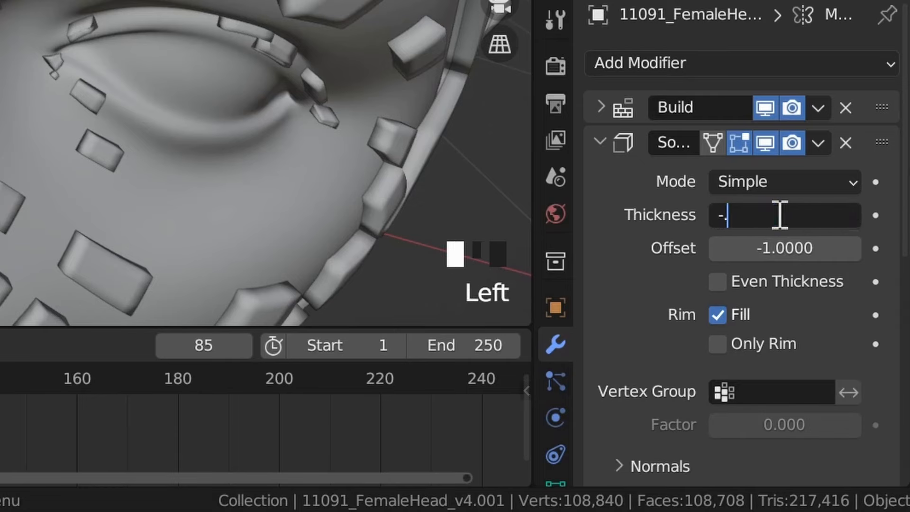
{"action": "type", "text": "1"}
{"action": "key", "text": "Return"}
{"action": "scroll", "coordinate": [371, 122], "scroll_direction": "down", "scroll_amount": 2}
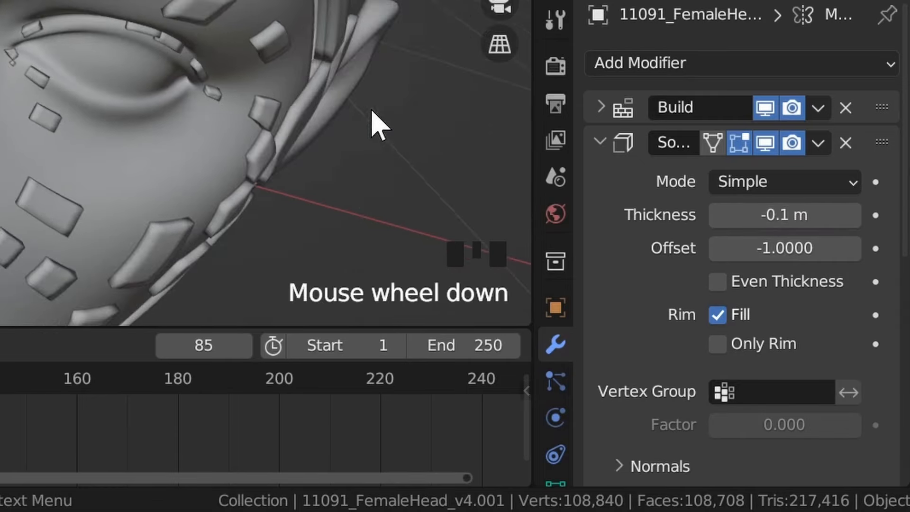
{"action": "middle_click_drag", "start_coordinate": [371, 122], "coordinate": [241, 88]}
{"action": "middle_click_drag", "start_coordinate": [531, 246], "coordinate": [553, 226]}
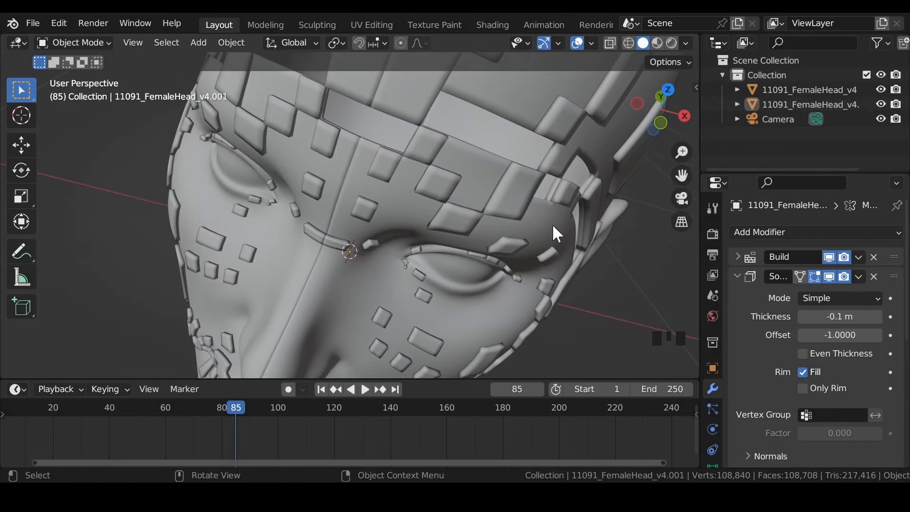
{"action": "key", "text": "KP_0"}
{"action": "scroll", "coordinate": [553, 224], "scroll_direction": "down", "scroll_amount": 4}
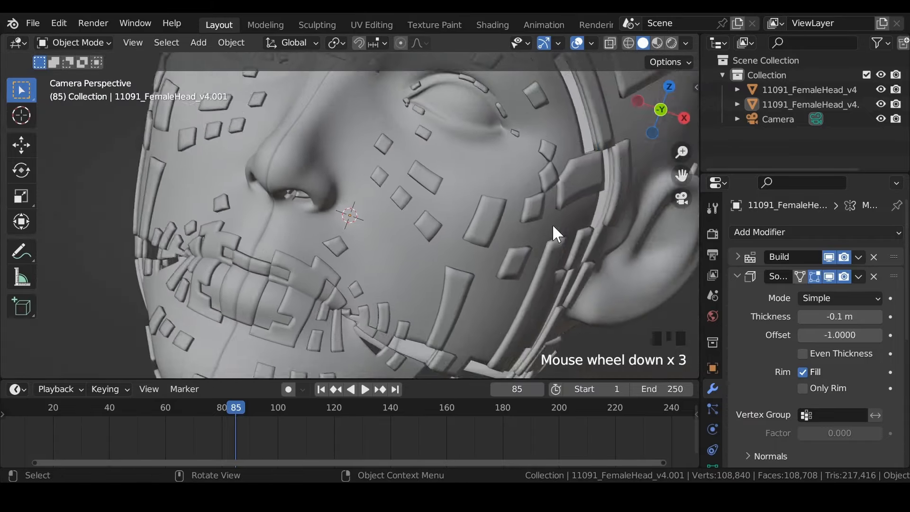
{"action": "scroll", "coordinate": [553, 224], "scroll_direction": "down", "scroll_amount": 1}
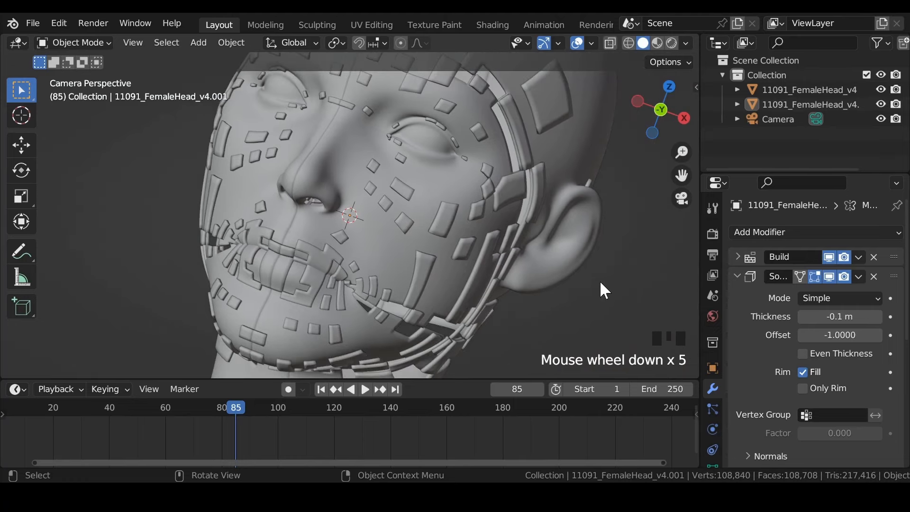
{"action": "scroll", "coordinate": [599, 282], "scroll_direction": "down", "scroll_amount": 2}
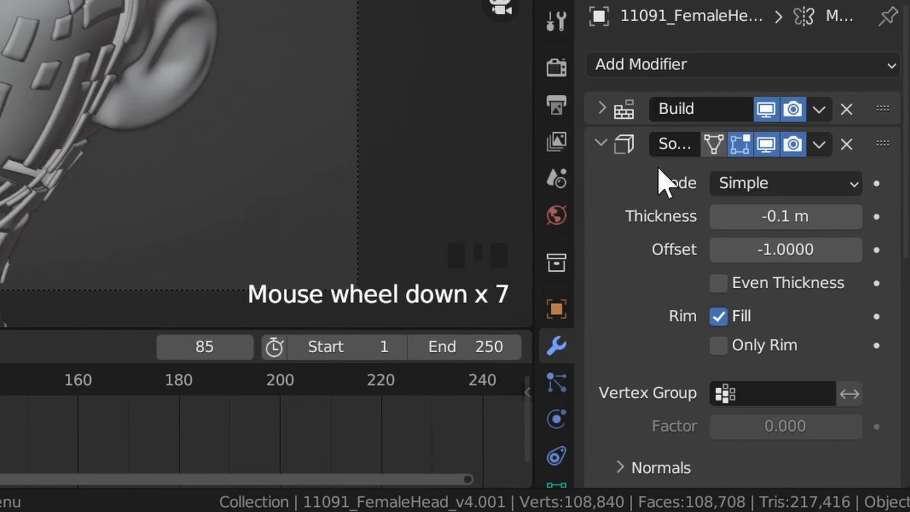
{"action": "left_click", "coordinate": [602, 144]}
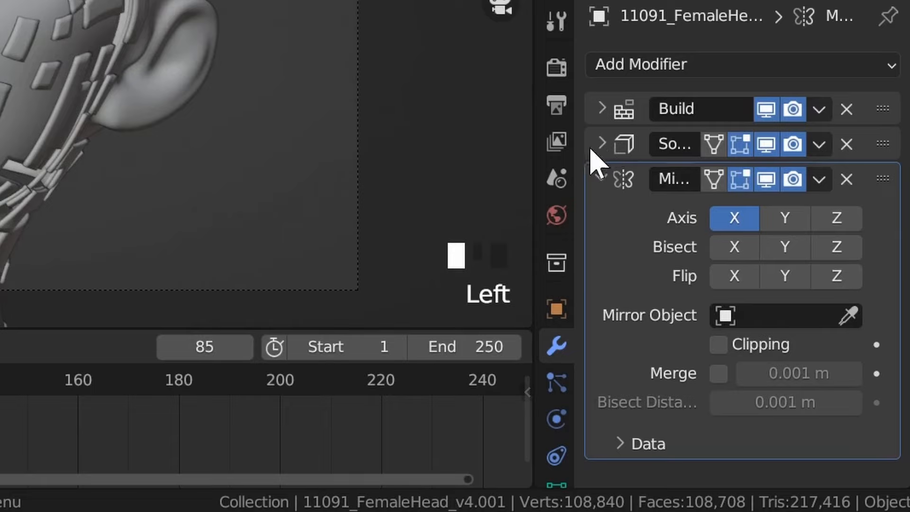
Try Build lengths of 89.5, 87 and 88 frames on the duplicate head, and restore the length to 90
{"action": "left_click", "coordinate": [601, 109]}
{"action": "left_click_drag", "start_coordinate": [748, 178], "coordinate": [782, 179]}
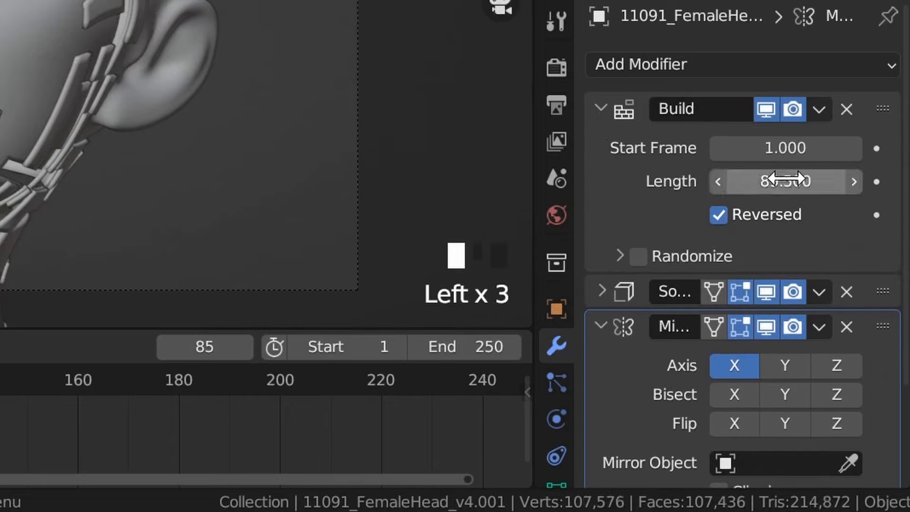
{"action": "left_click", "coordinate": [790, 180]}
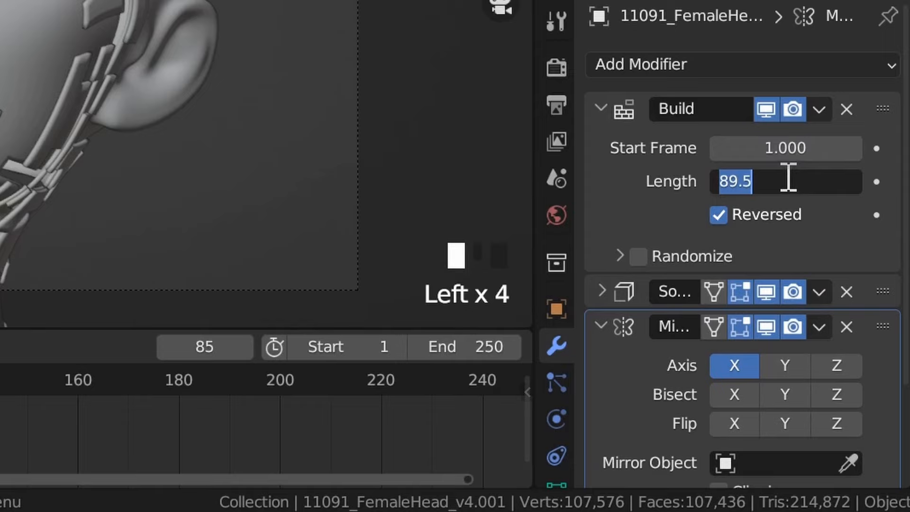
{"action": "type", "text": "87"}
{"action": "key", "text": "Return"}
{"action": "left_click", "coordinate": [787, 179]}
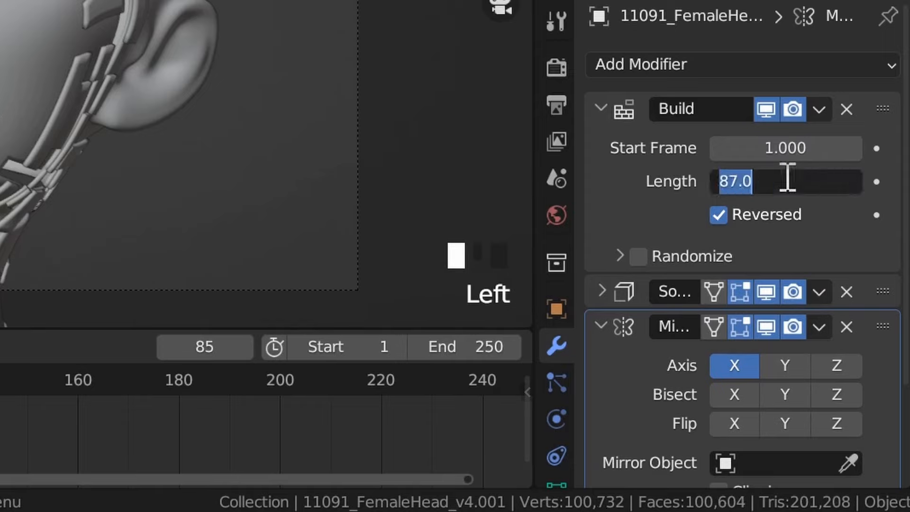
{"action": "type", "text": "88"}
{"action": "key", "text": "Return"}
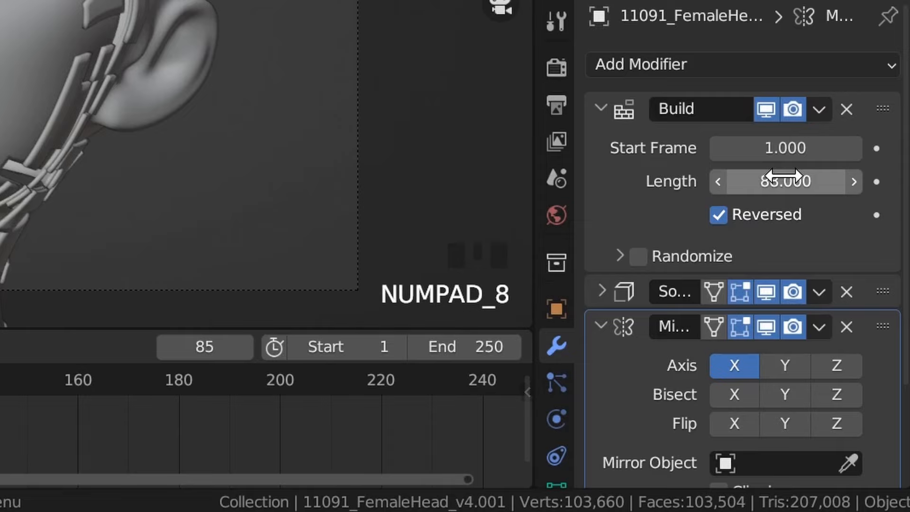
{"action": "left_click", "coordinate": [784, 178]}
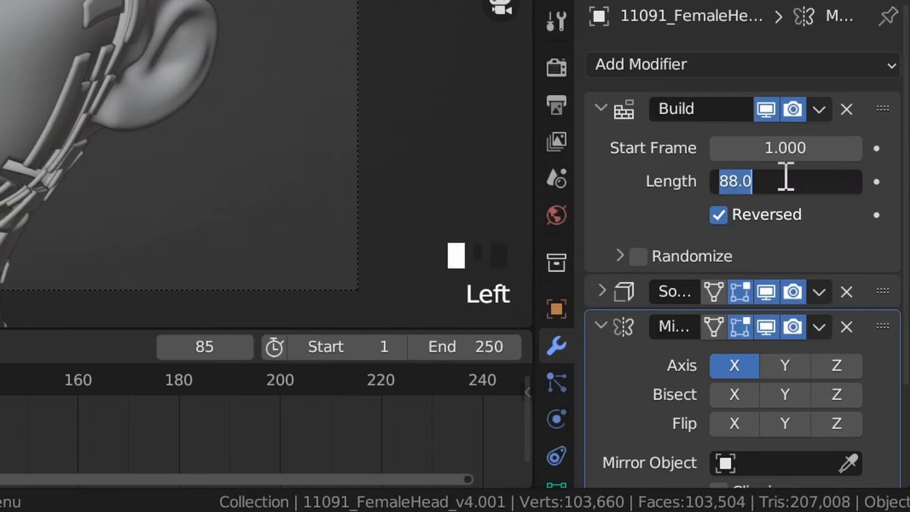
{"action": "type", "text": "90"}
{"action": "key", "text": "Return"}
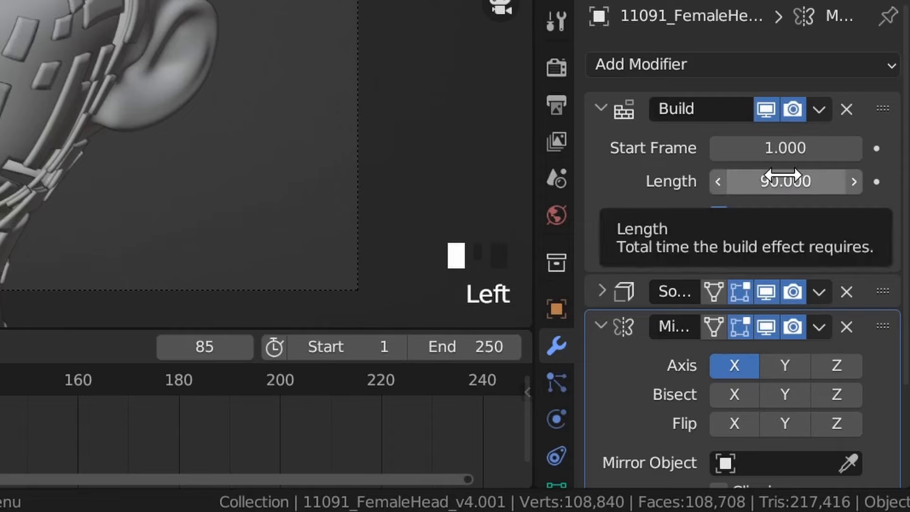
{"action": "left_click", "coordinate": [602, 109]}
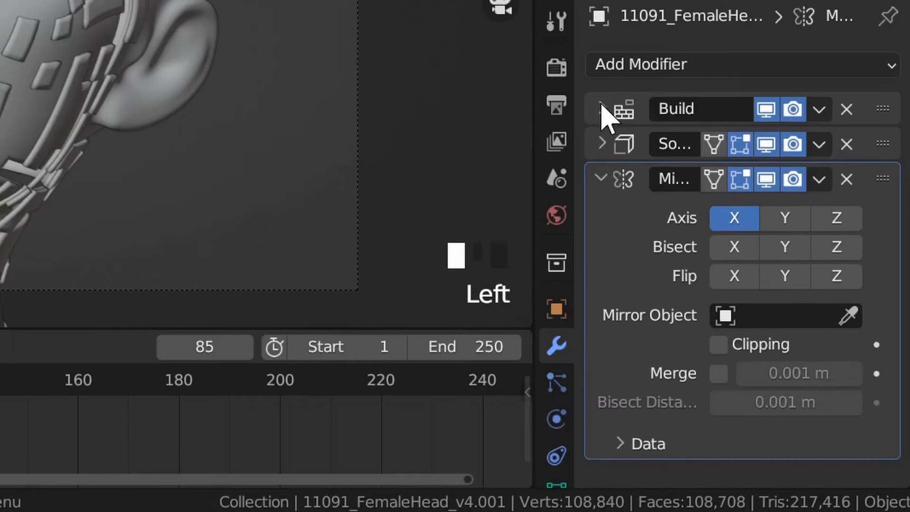
Add a Subdivision Surface modifier to the duplicate head after its Mirror modifier and check the smoothed pieces up close
{"action": "left_click", "coordinate": [600, 179]}
{"action": "left_click", "coordinate": [649, 65]}
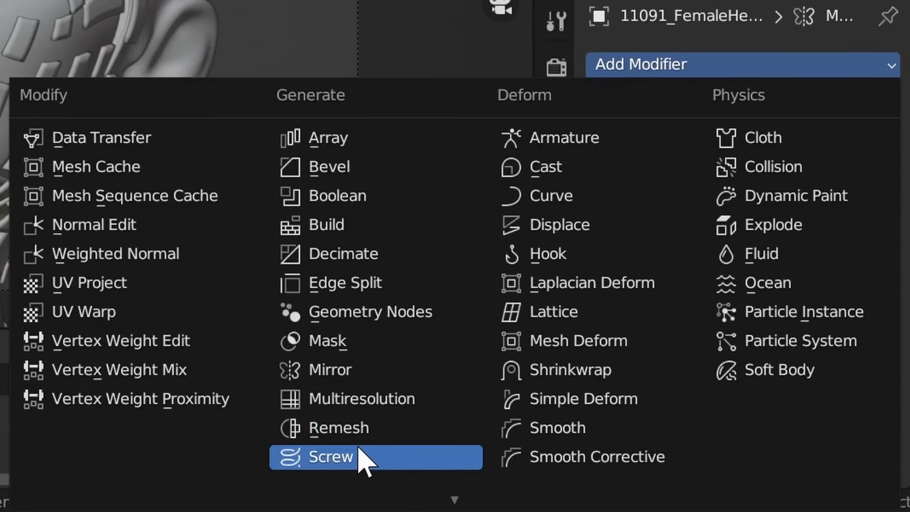
{"action": "scroll", "coordinate": [365, 459], "scroll_direction": "down", "scroll_amount": 3}
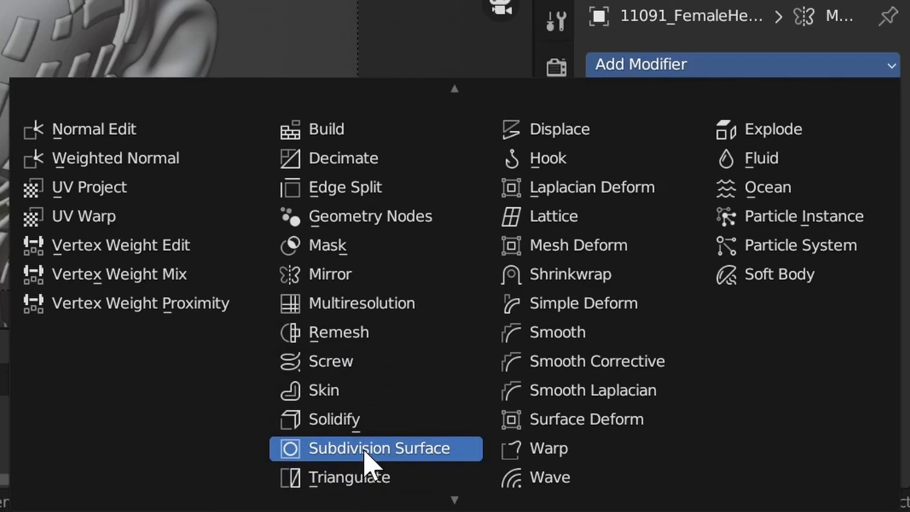
{"action": "left_click", "coordinate": [365, 450]}
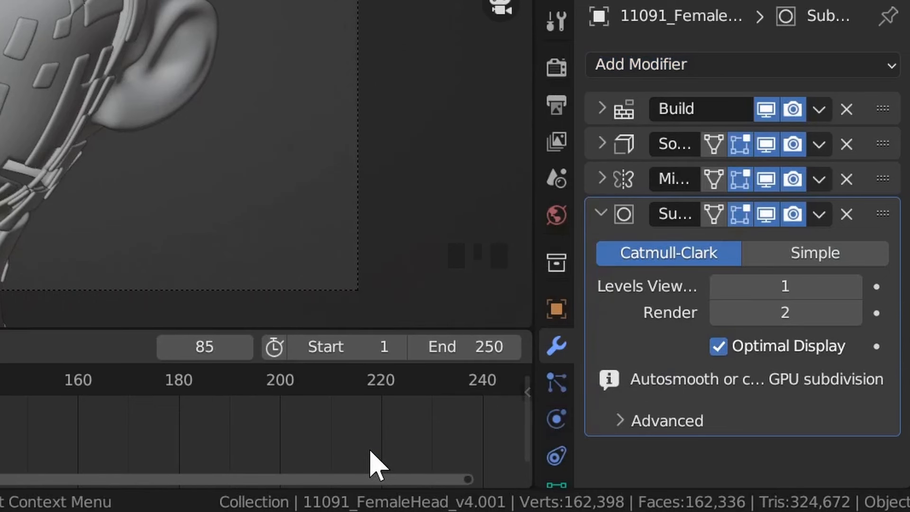
{"action": "scroll", "coordinate": [396, 244], "scroll_direction": "up", "scroll_amount": 8}
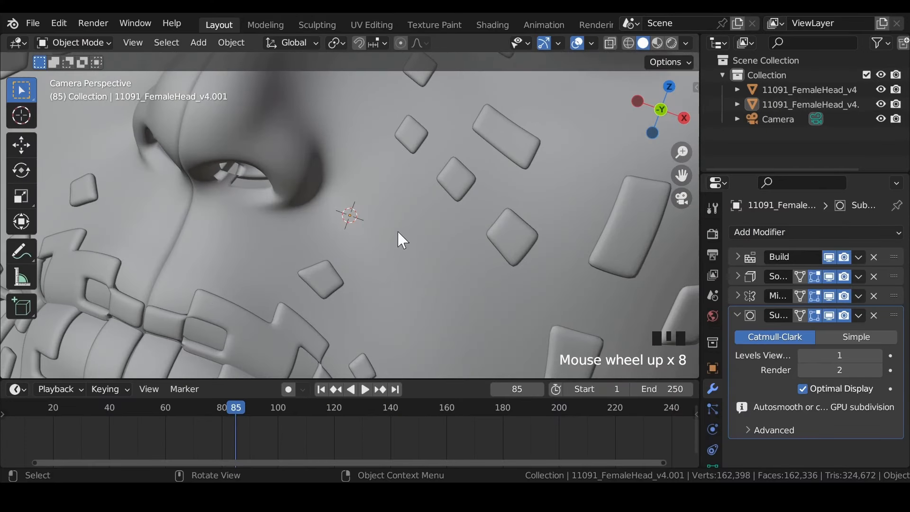
{"action": "scroll", "coordinate": [593, 192], "scroll_direction": "down", "scroll_amount": 9}
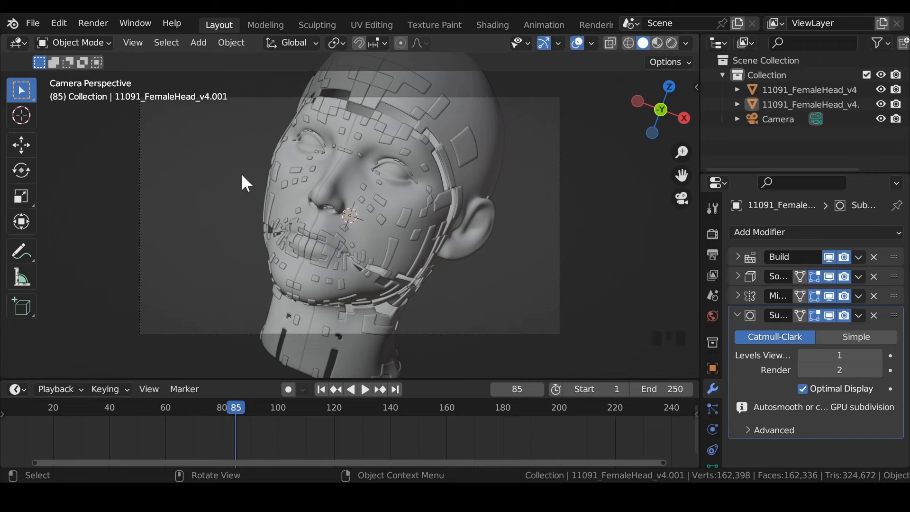
{"action": "scroll", "coordinate": [245, 183], "scroll_direction": "down", "scroll_amount": 1}
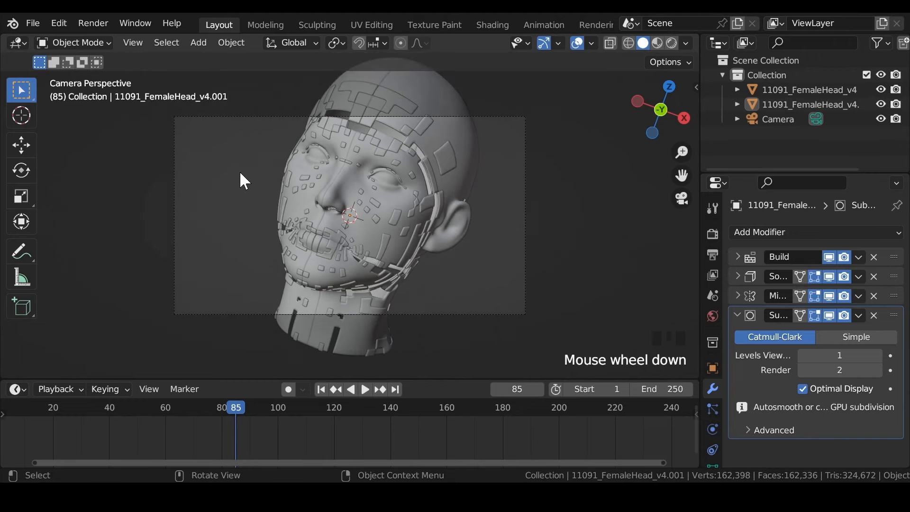
Add a plane mesh to the scene and rotate it 90° around the X axis so it stands upright
{"action": "key", "text": "shift+a"}
{"action": "mouse_move", "coordinate": [240, 172]}
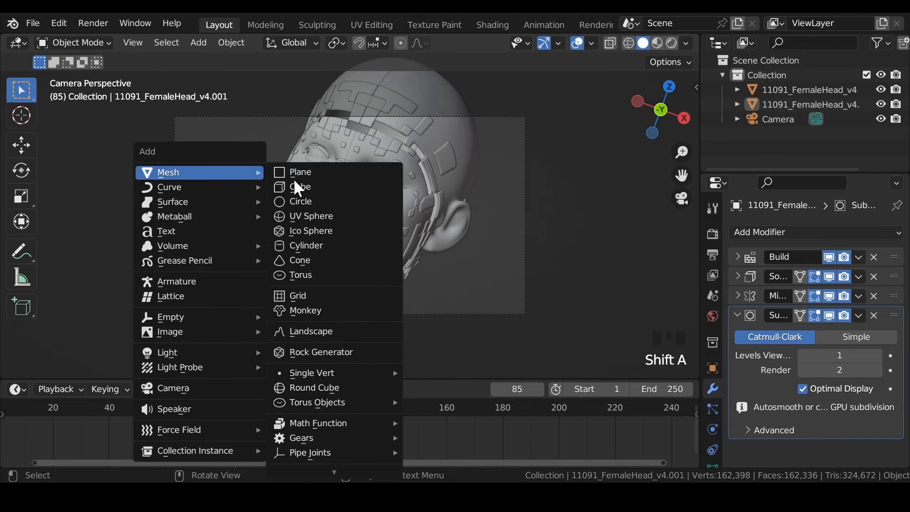
{"action": "left_click", "coordinate": [332, 173]}
{"action": "key", "text": "r"}
{"action": "type", "text": "x"}
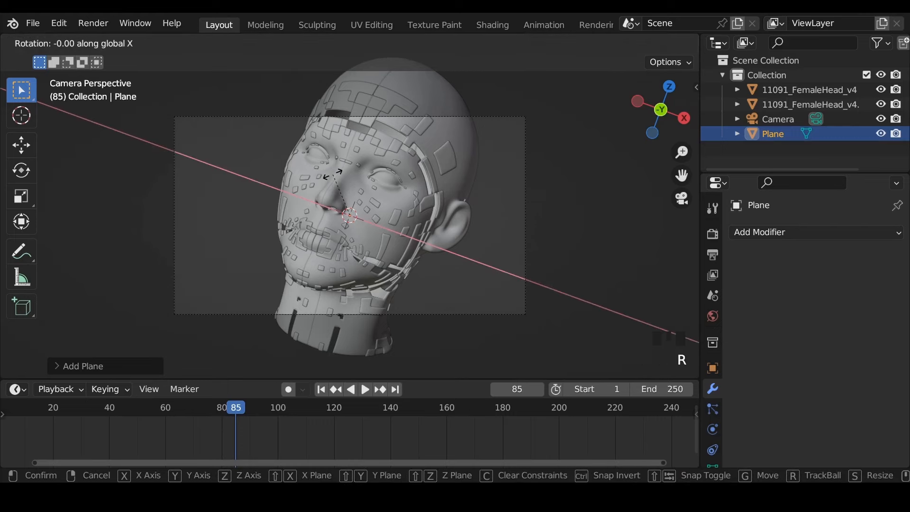
{"action": "type", "text": "90"}
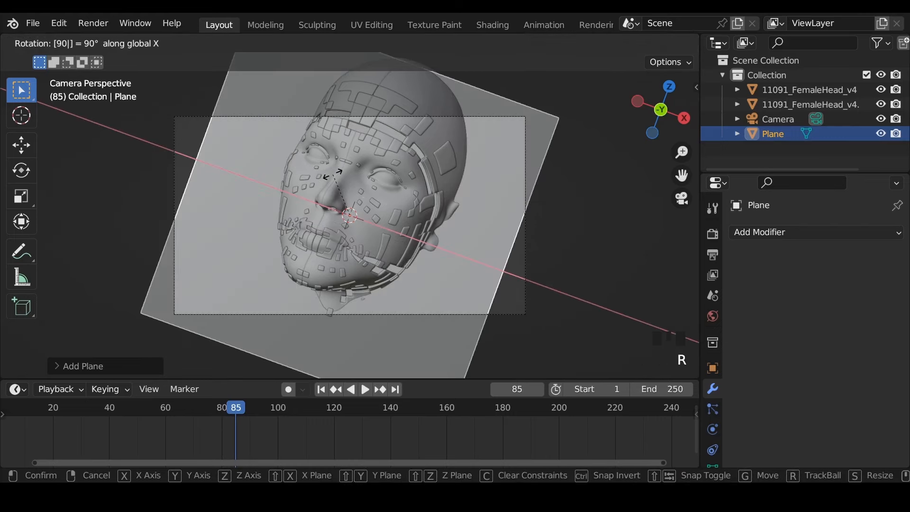
{"action": "key", "text": "Return"}
Move the upright plane along the Y axis until it stands well behind the head
{"action": "key", "text": "KP_3"}
{"action": "scroll", "coordinate": [317, 192], "scroll_direction": "down", "scroll_amount": 7}
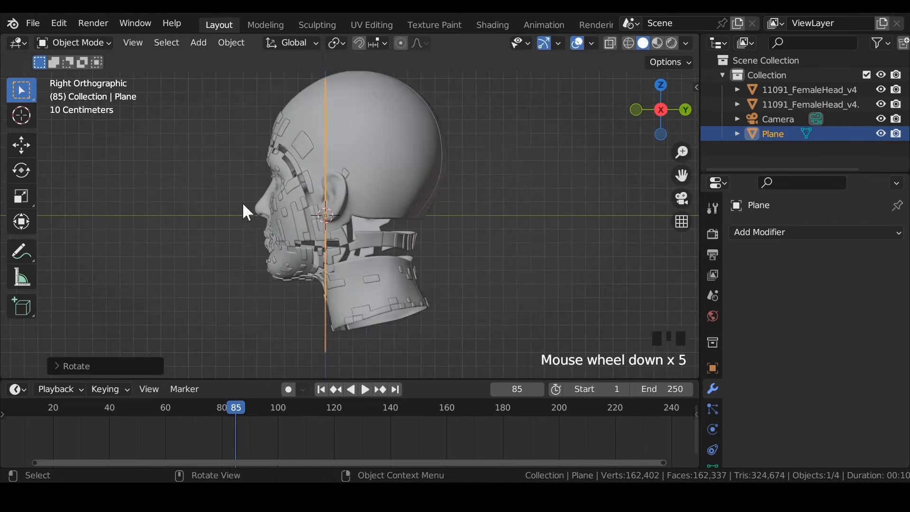
{"action": "left_click", "coordinate": [21, 144]}
{"action": "left_click_drag", "start_coordinate": [391, 216], "coordinate": [578, 214]}
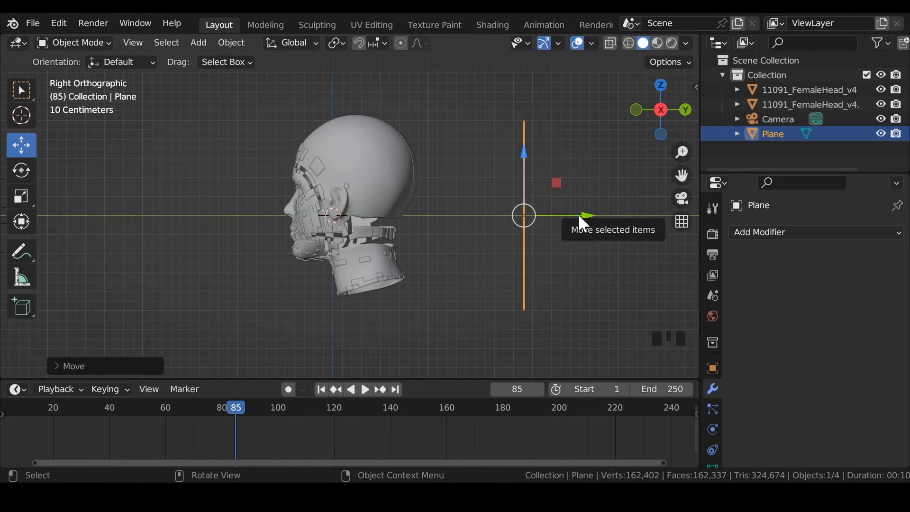
Scale the plane up in the camera view until it fills the whole frame as a backdrop
{"action": "key", "text": "KP_0"}
{"action": "key", "text": "s"}
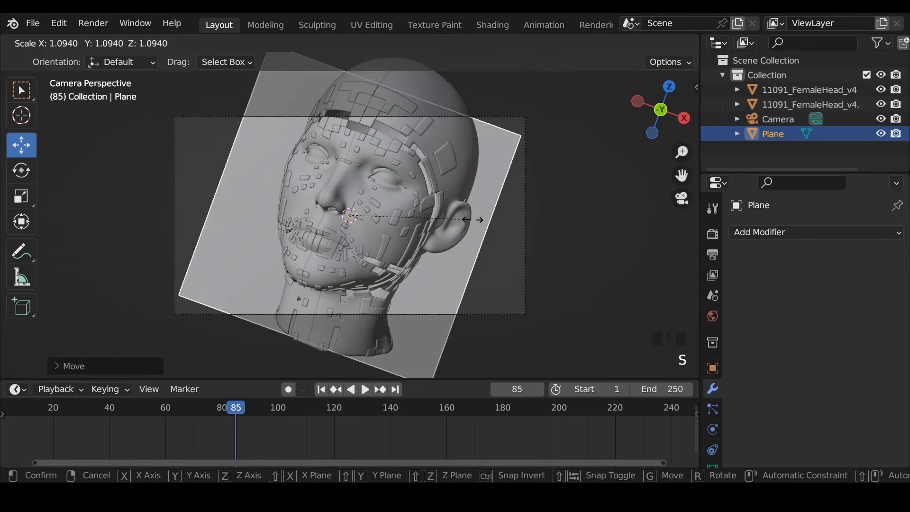
{"action": "left_click", "coordinate": [564, 251]}
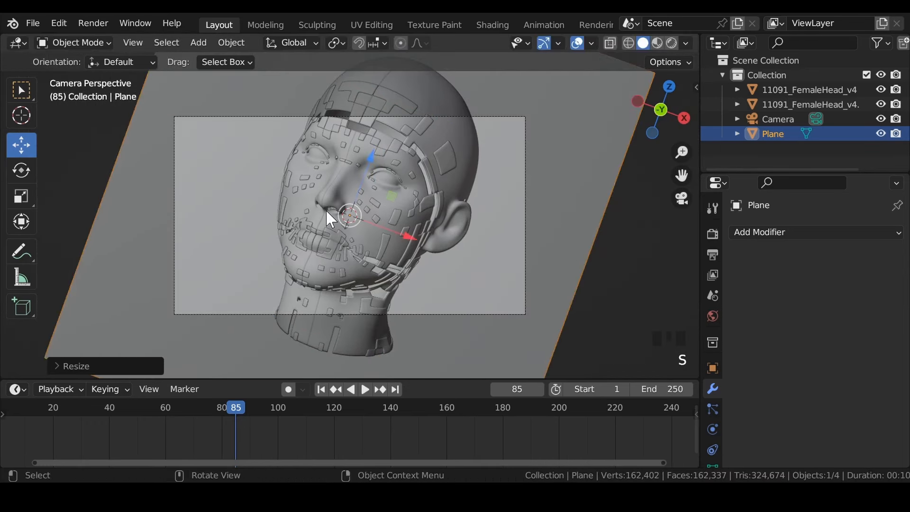
{"action": "scroll", "coordinate": [327, 213], "scroll_direction": "down", "scroll_amount": 2}
{"action": "scroll", "coordinate": [327, 214], "scroll_direction": "up", "scroll_amount": 2}
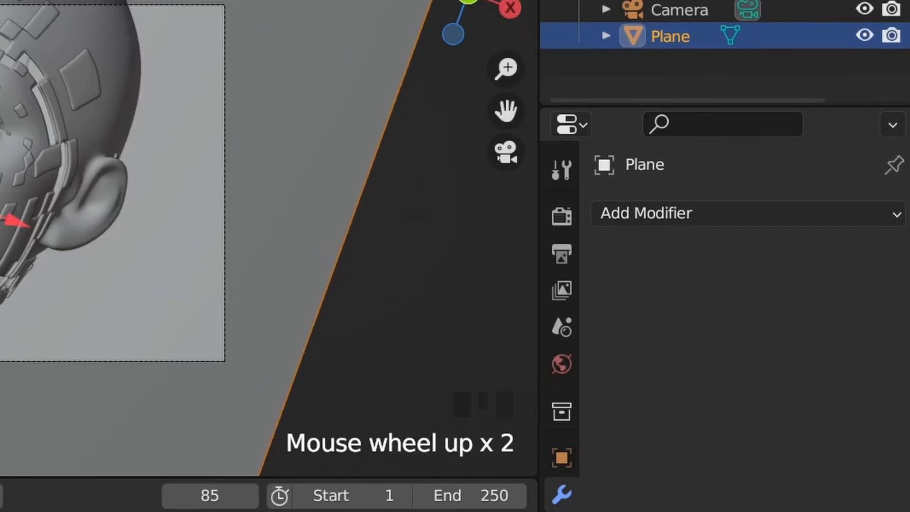
Set the world background color to black
{"action": "left_click", "coordinate": [559, 365]}
{"action": "left_click", "coordinate": [781, 398]}
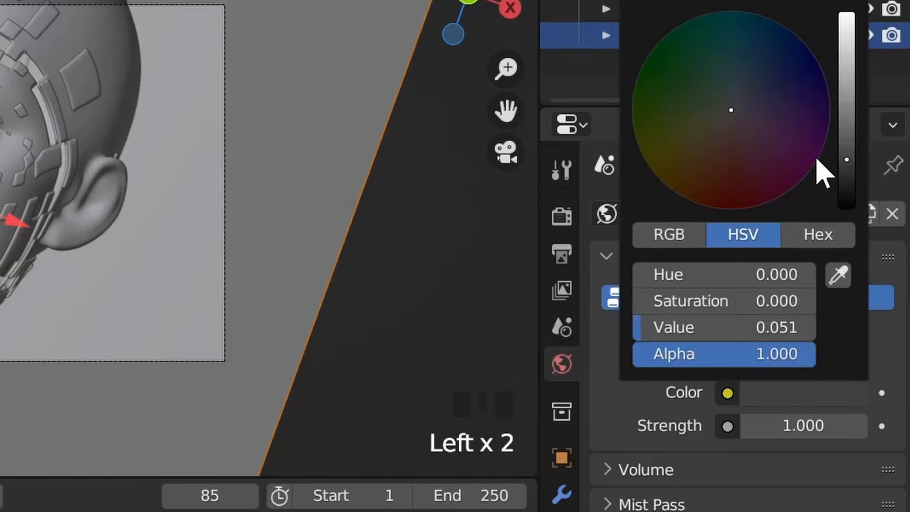
{"action": "left_click_drag", "start_coordinate": [853, 169], "coordinate": [846, 206]}
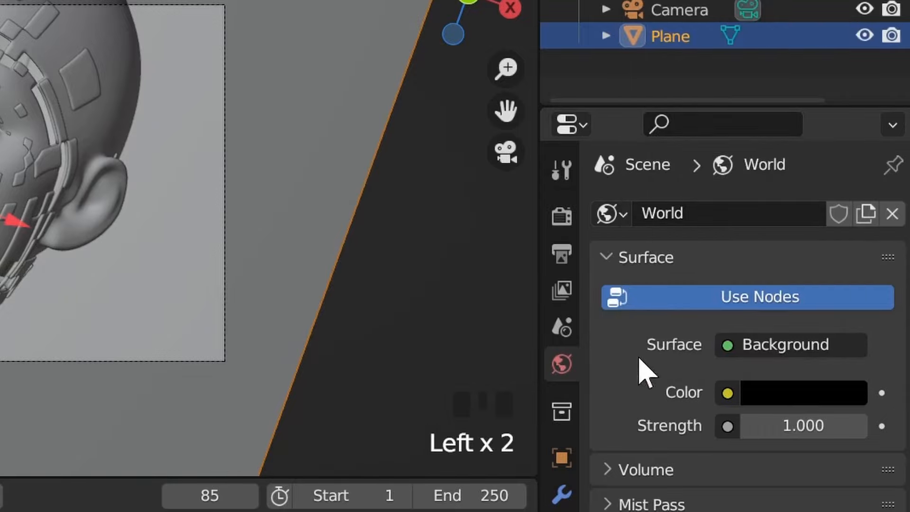
Use an environment texture with the studio_small_09 image as the world color and set the background strength to 0.3
{"action": "left_click", "coordinate": [727, 393]}
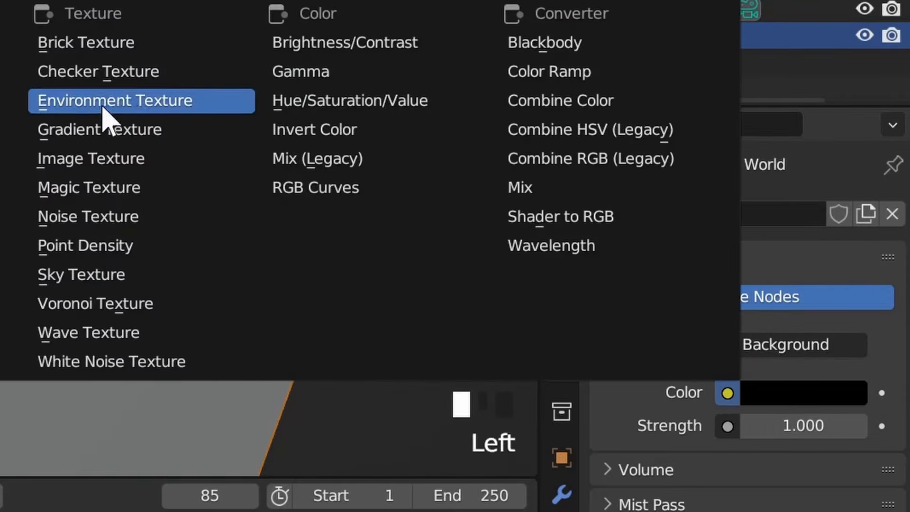
{"action": "left_click", "coordinate": [134, 102]}
{"action": "scroll", "coordinate": [687, 473], "scroll_direction": "down", "scroll_amount": 5}
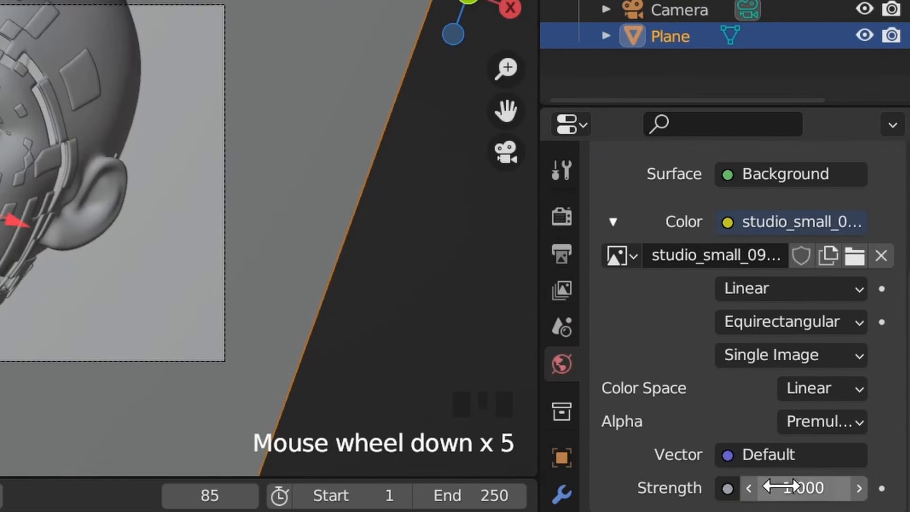
{"action": "left_click", "coordinate": [816, 488]}
{"action": "type", "text": ".3"}
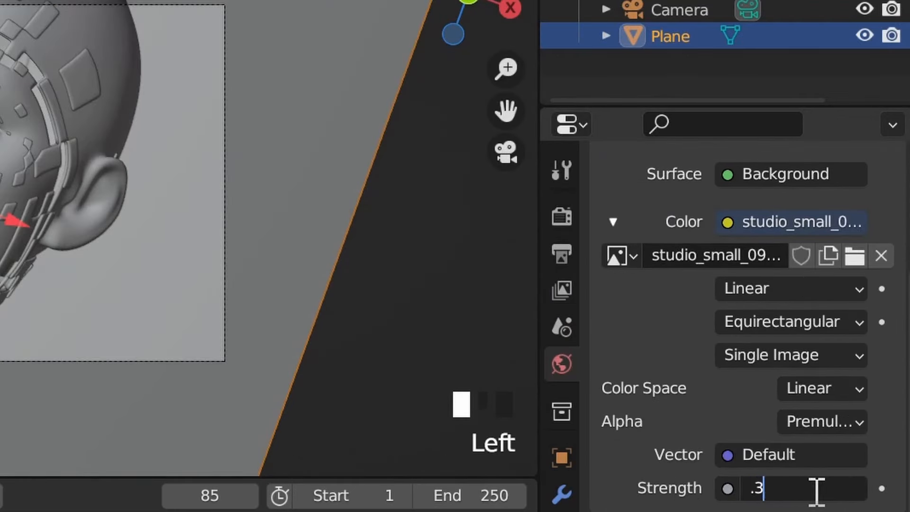
{"action": "key", "text": "Return"}
Switch the viewport to rendered shading and check the environment lighting on the head up close
{"action": "scroll", "coordinate": [58, 154], "scroll_direction": "down", "scroll_amount": 2}
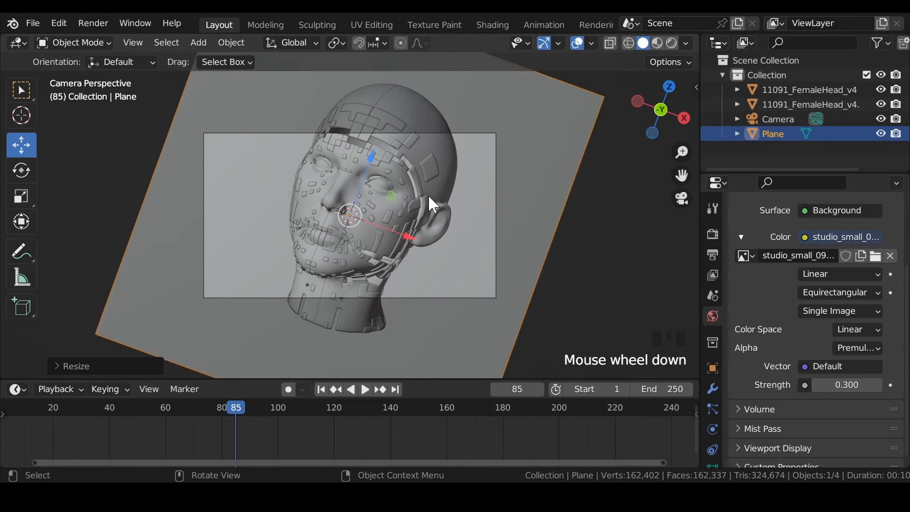
{"action": "left_click", "coordinate": [668, 43]}
{"action": "scroll", "coordinate": [372, 183], "scroll_direction": "up", "scroll_amount": 5}
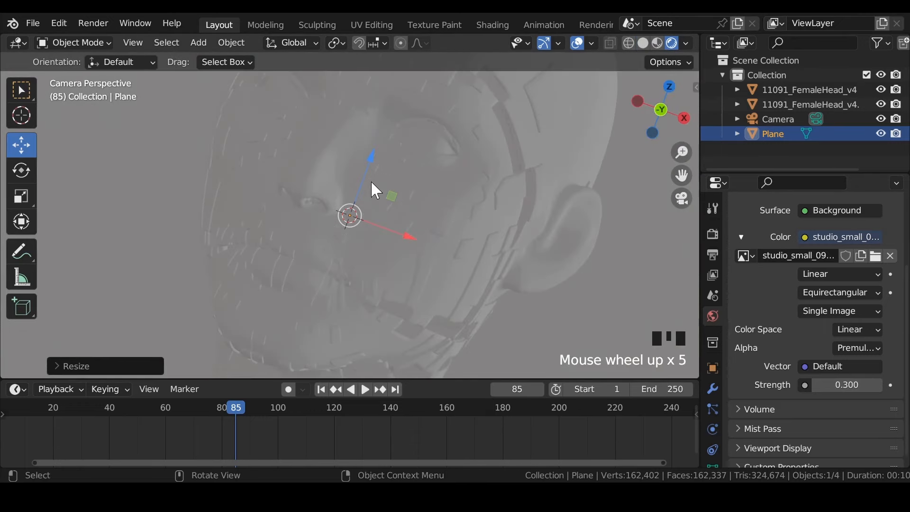
{"action": "scroll", "coordinate": [285, 174], "scroll_direction": "down", "scroll_amount": 3}
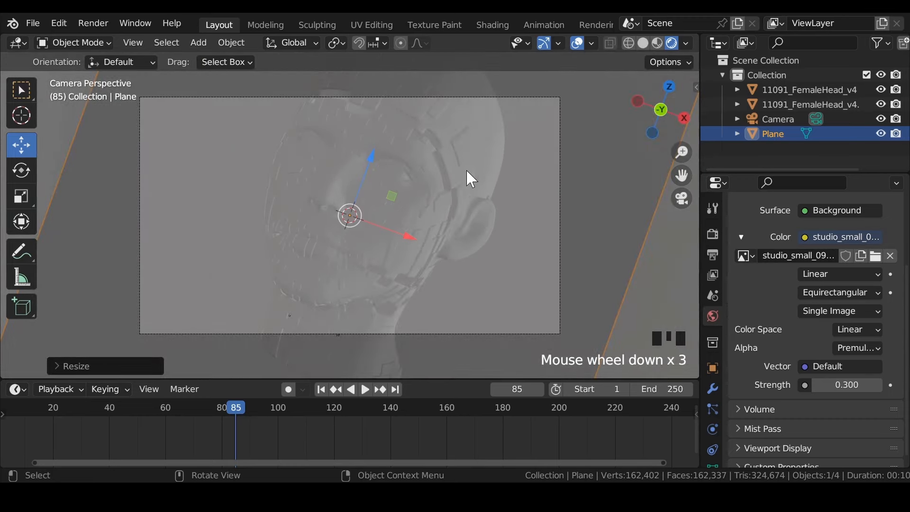
Give the original head its own independent copy of the material it shares with the duplicate head
{"action": "left_click", "coordinate": [811, 89]}
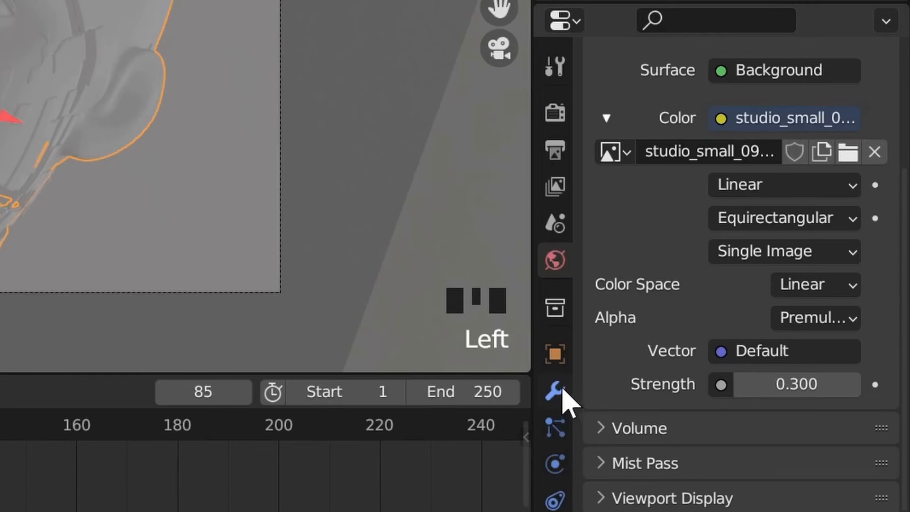
{"action": "scroll", "coordinate": [720, 392], "scroll_direction": "down", "scroll_amount": 10}
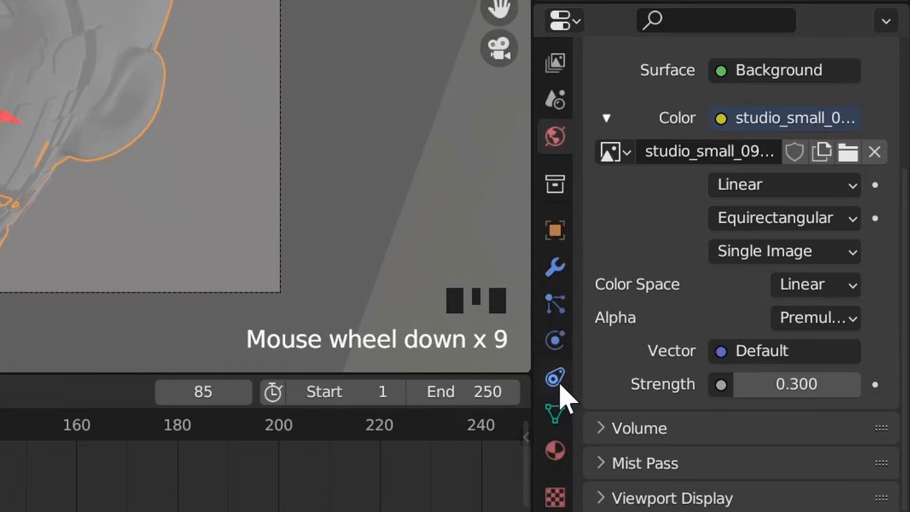
{"action": "left_click", "coordinate": [555, 450]}
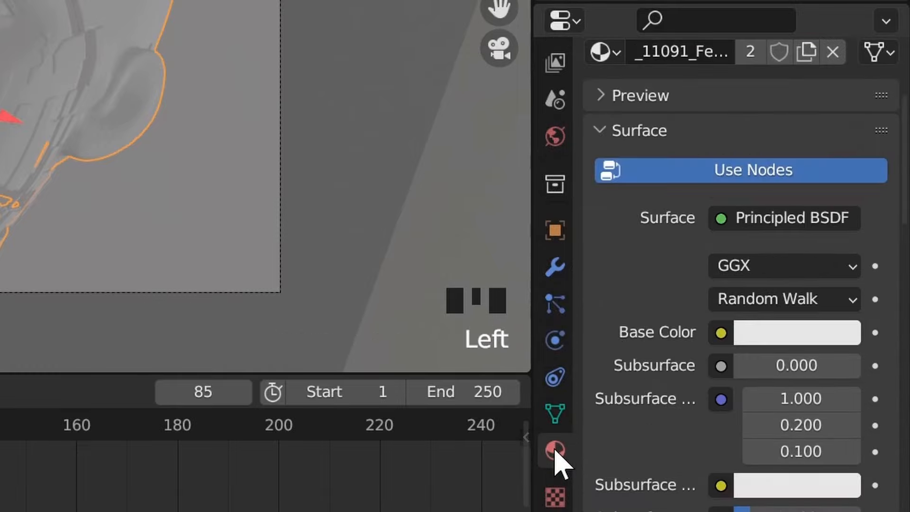
{"action": "scroll", "coordinate": [656, 264], "scroll_direction": "down", "scroll_amount": 2}
{"action": "scroll", "coordinate": [656, 263], "scroll_direction": "up", "scroll_amount": 9}
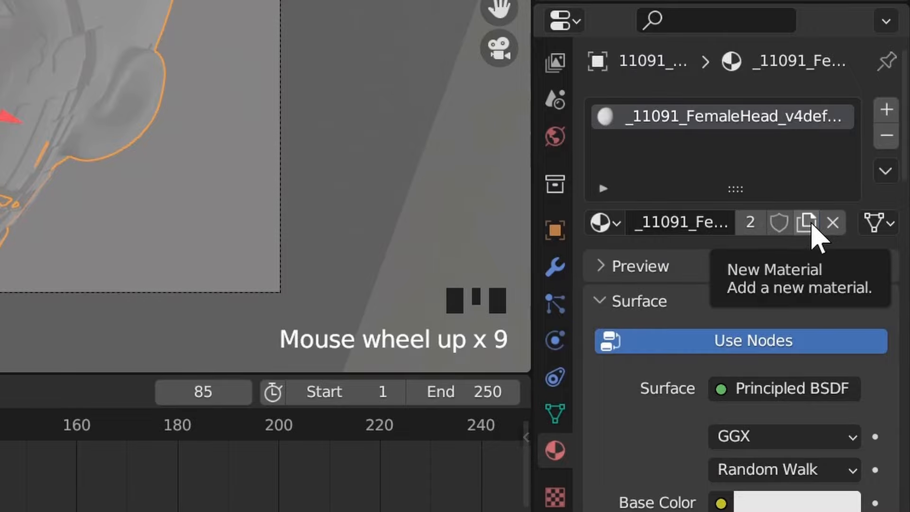
{"action": "left_click", "coordinate": [811, 224]}
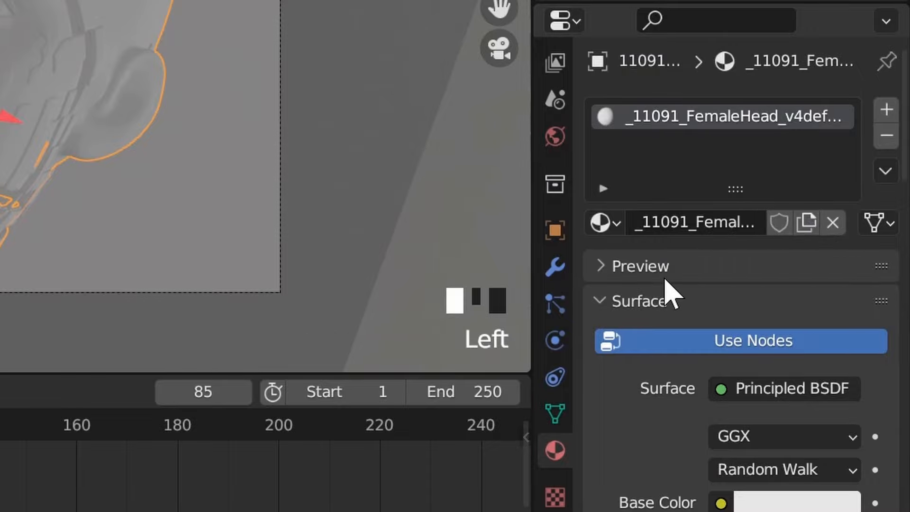
Set the original head material's Specular to 1 and Roughness to 0.3, and check the glossy surface up close
{"action": "scroll", "coordinate": [666, 286], "scroll_direction": "down", "scroll_amount": 14}
{"action": "left_click_drag", "start_coordinate": [734, 311], "coordinate": [867, 310]}
{"action": "left_click", "coordinate": [809, 375]}
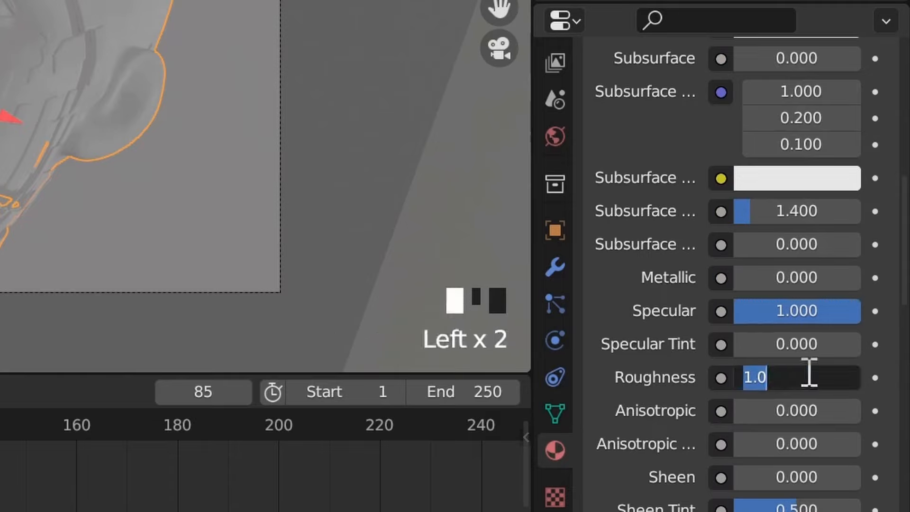
{"action": "key", "text": "BackSpace"}
{"action": "type", "text": "0.3"}
{"action": "key", "text": "Return"}
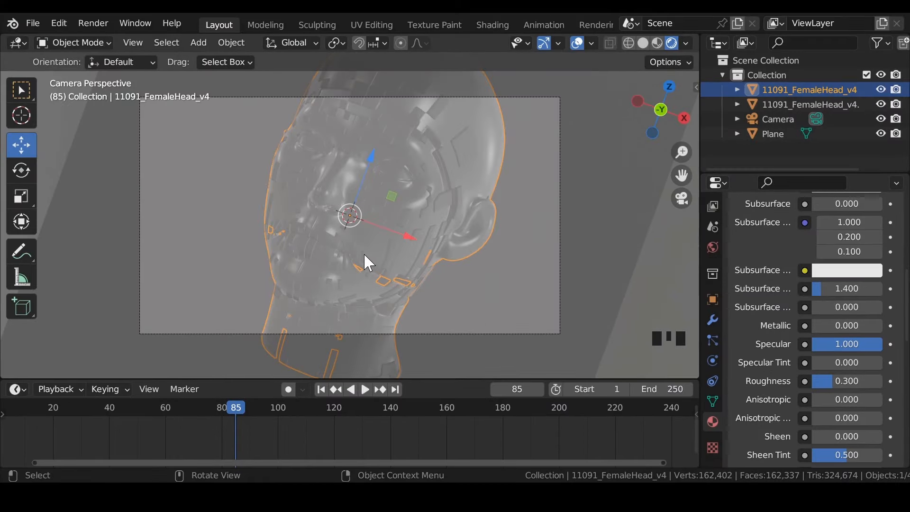
{"action": "scroll", "coordinate": [365, 255], "scroll_direction": "up", "scroll_amount": 5}
{"action": "scroll", "coordinate": [365, 255], "scroll_direction": "down", "scroll_amount": 4}
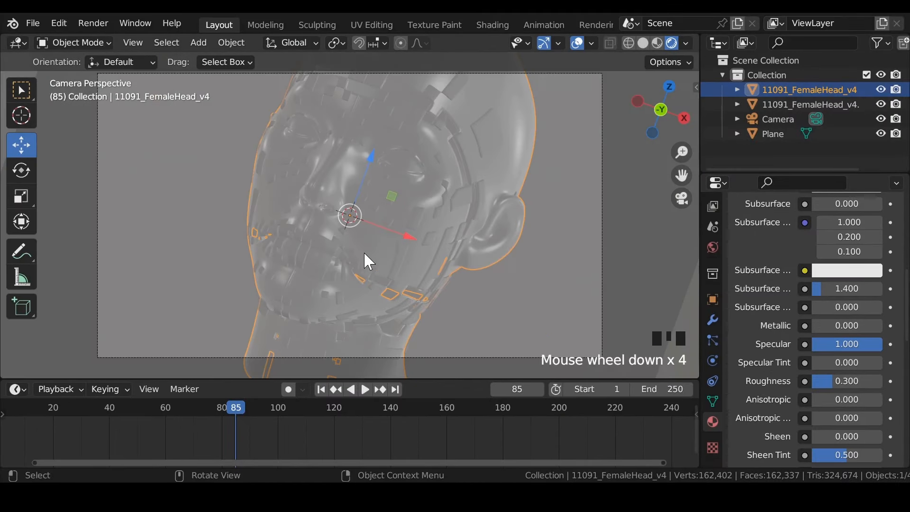
Set the duplicate head material's Metallic to 1, Specular to 1 and Roughness to 0.3
{"action": "left_click", "coordinate": [845, 106]}
{"action": "scroll", "coordinate": [801, 294], "scroll_direction": "up", "scroll_amount": 4}
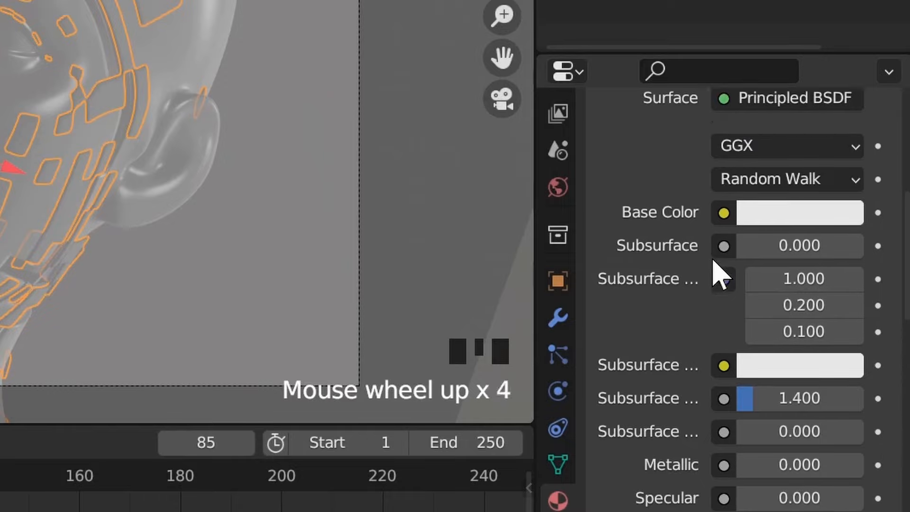
{"action": "scroll", "coordinate": [714, 262], "scroll_direction": "up", "scroll_amount": 8}
{"action": "scroll", "coordinate": [715, 275], "scroll_direction": "down", "scroll_amount": 13}
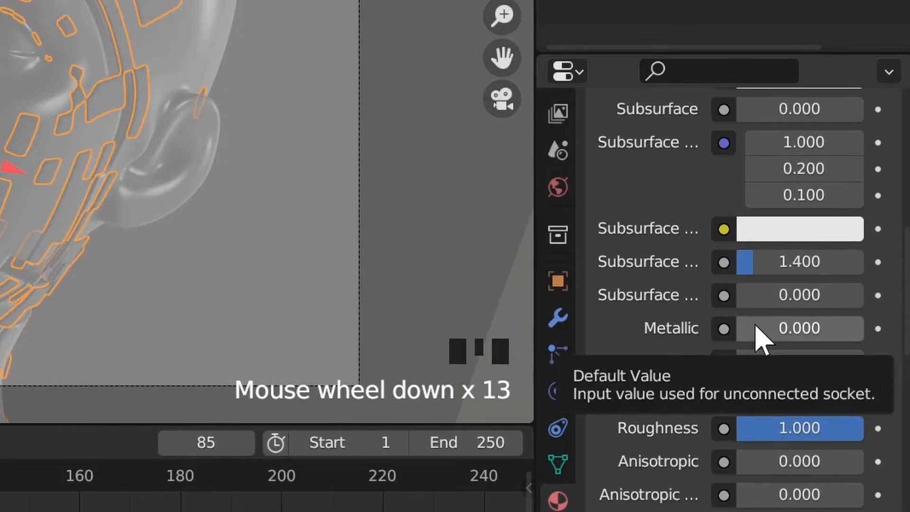
{"action": "left_click_drag", "start_coordinate": [757, 328], "coordinate": [882, 327]}
{"action": "left_click_drag", "start_coordinate": [746, 362], "coordinate": [866, 362]}
{"action": "left_click", "coordinate": [820, 428]}
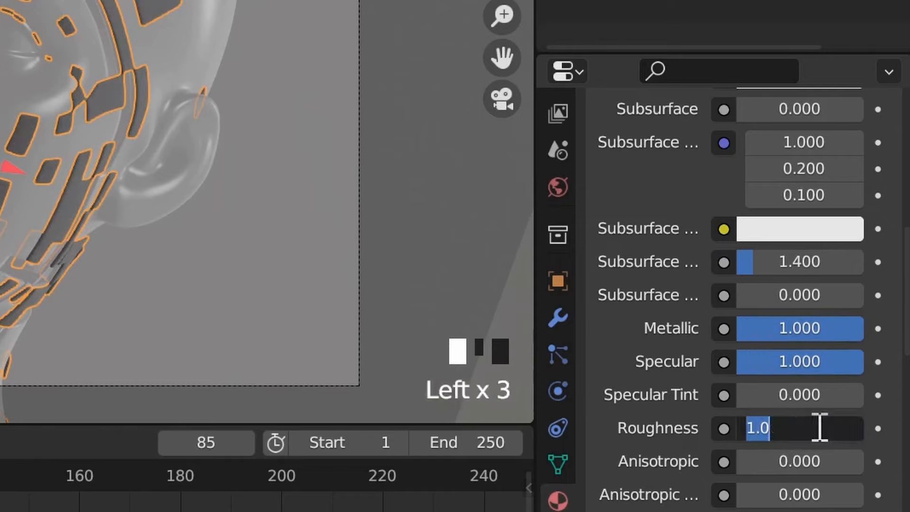
{"action": "key", "text": "BackSpace"}
{"action": "type", "text": "0.3"}
{"action": "key", "text": "Return"}
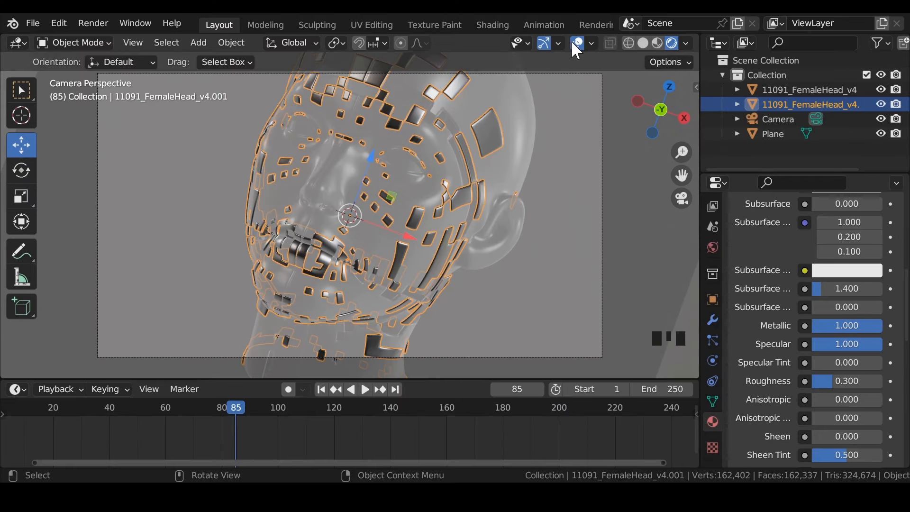
Hide the viewport overlays and gizmos and inspect the metallic pieces on the head up close
{"action": "left_click", "coordinate": [573, 43]}
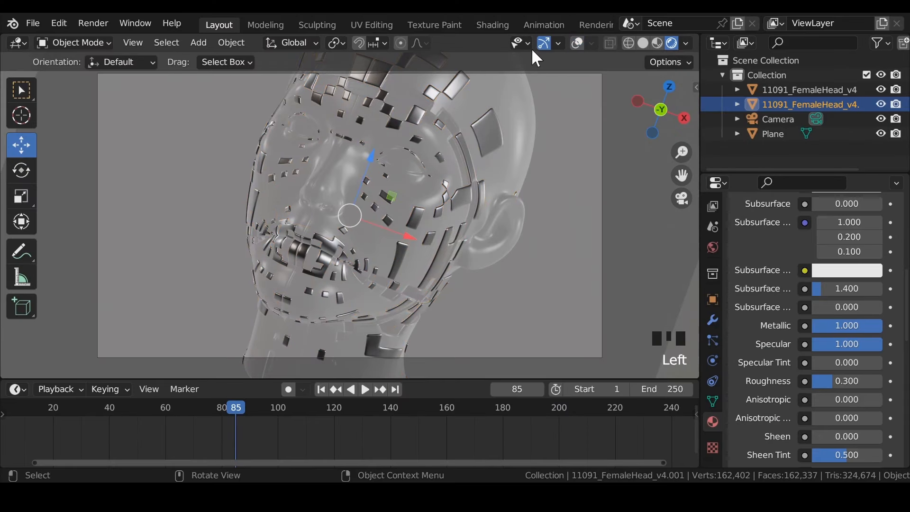
{"action": "left_click", "coordinate": [543, 43]}
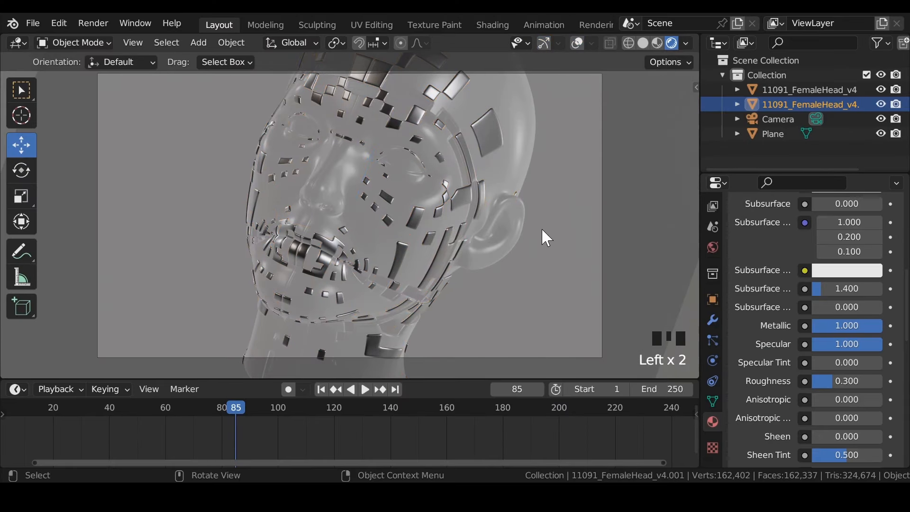
{"action": "scroll", "coordinate": [543, 230], "scroll_direction": "up", "scroll_amount": 4}
{"action": "scroll", "coordinate": [542, 230], "scroll_direction": "down", "scroll_amount": 4}
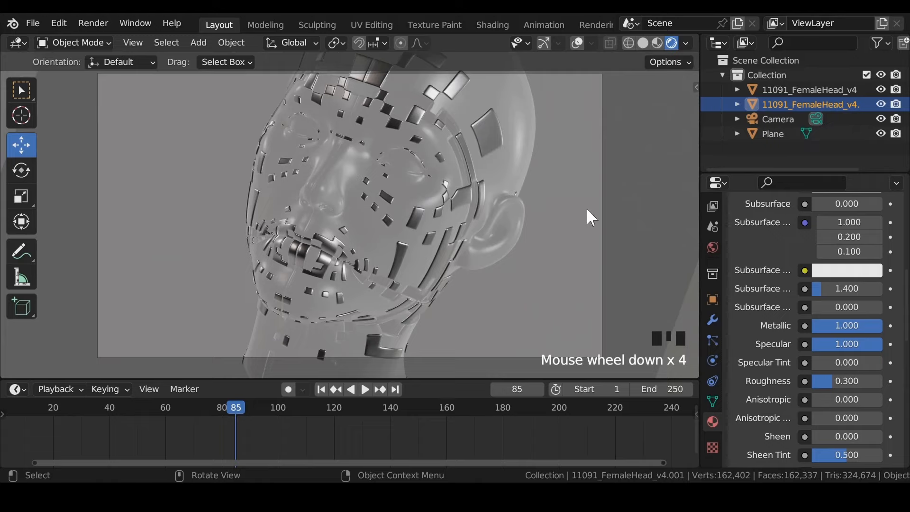
Add a new material to the backdrop plane and darken its base color to a deeper gray
{"action": "scroll", "coordinate": [587, 210], "scroll_direction": "down", "scroll_amount": 4}
{"action": "scroll", "coordinate": [554, 197], "scroll_direction": "up", "scroll_amount": 2}
{"action": "left_click", "coordinate": [499, 163]}
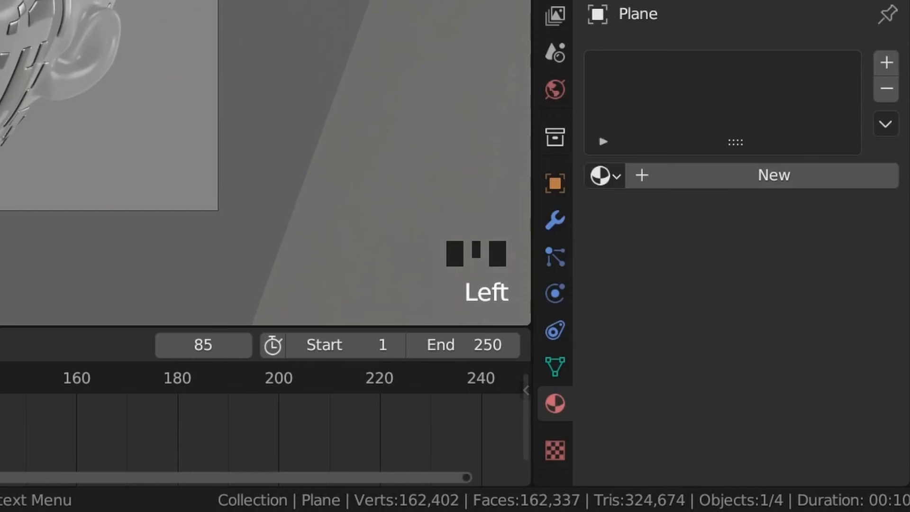
{"action": "left_click", "coordinate": [816, 295]}
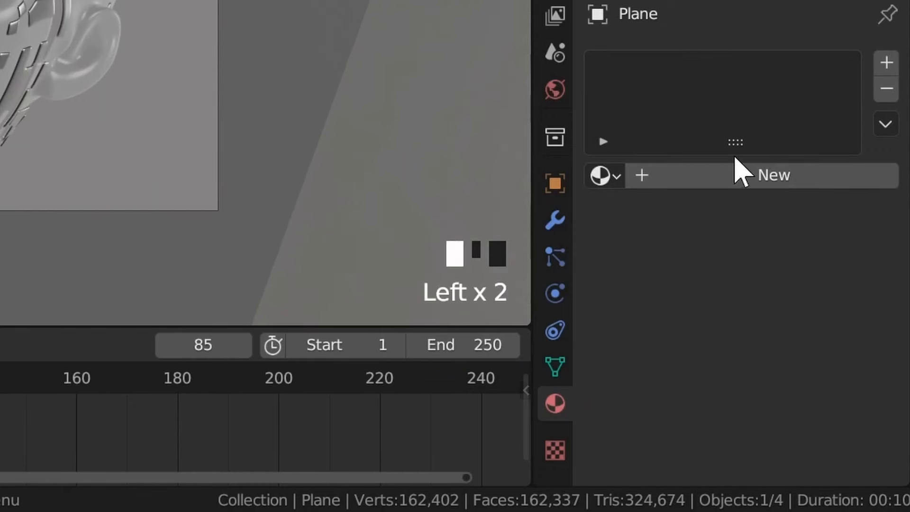
{"action": "left_click", "coordinate": [740, 171]}
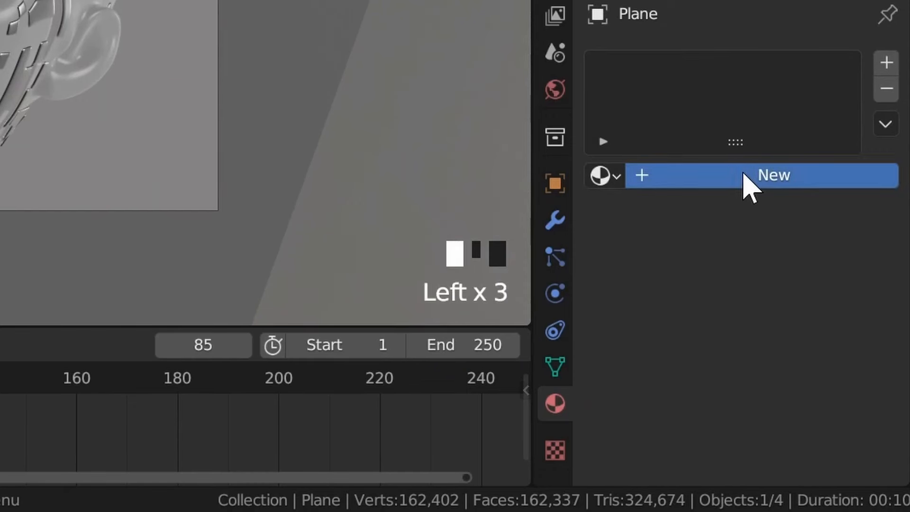
{"action": "left_click", "coordinate": [831, 460]}
{"action": "left_click_drag", "start_coordinate": [842, 118], "coordinate": [840, 142]}
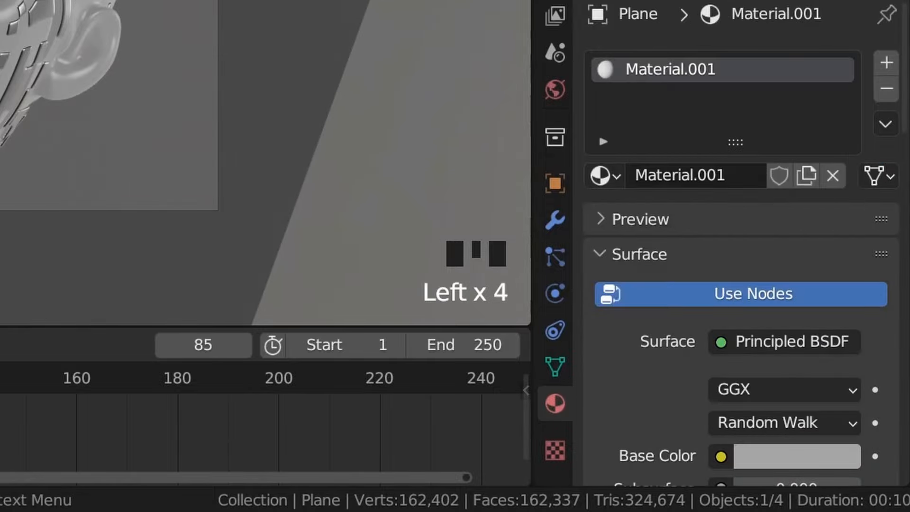
Enable Ambient Occlusion, Bloom and Screen Space Reflections in the scene's Eevee render settings
{"action": "scroll", "coordinate": [265, 161], "scroll_direction": "up", "scroll_amount": 6}
{"action": "scroll", "coordinate": [265, 161], "scroll_direction": "down", "scroll_amount": 3}
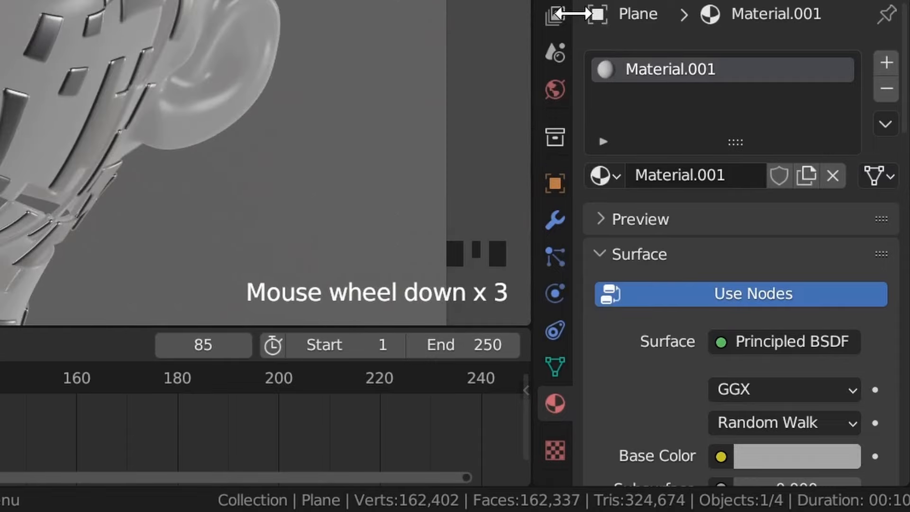
{"action": "scroll", "coordinate": [559, 28], "scroll_direction": "up", "scroll_amount": 5}
{"action": "left_click", "coordinate": [564, 68]}
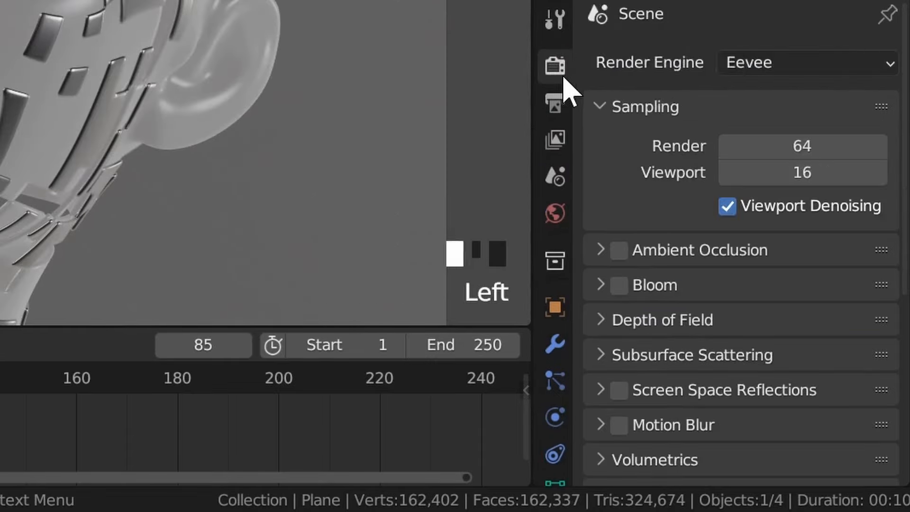
{"action": "scroll", "coordinate": [636, 194], "scroll_direction": "down", "scroll_amount": 1}
{"action": "left_click", "coordinate": [619, 215]}
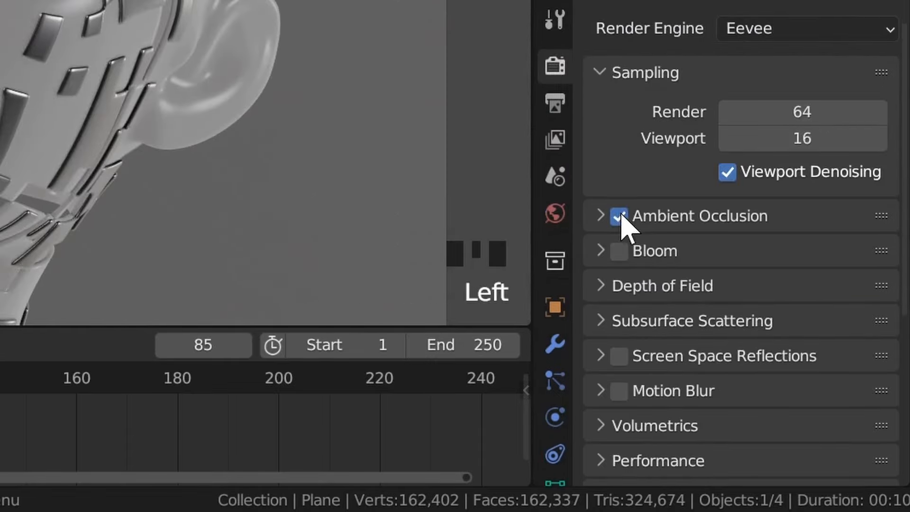
{"action": "left_click", "coordinate": [624, 251]}
{"action": "scroll", "coordinate": [625, 256], "scroll_direction": "down", "scroll_amount": 4}
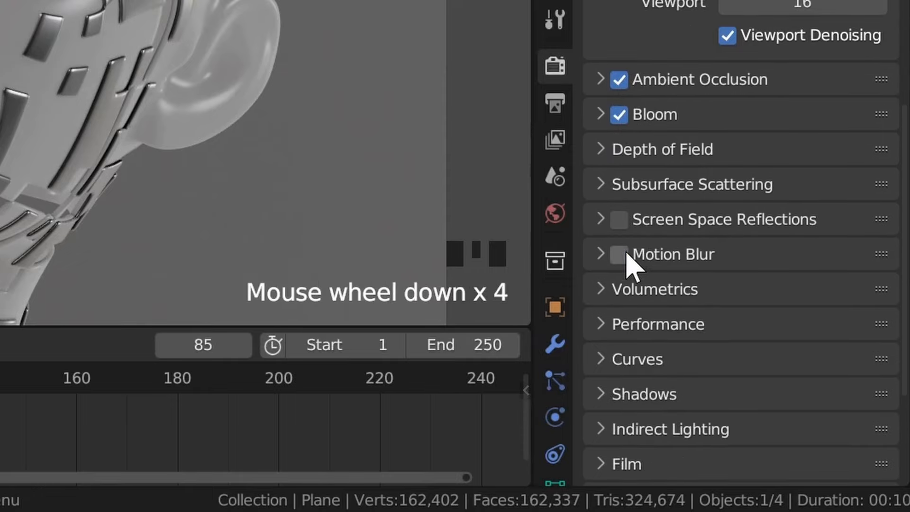
{"action": "left_click", "coordinate": [619, 221]}
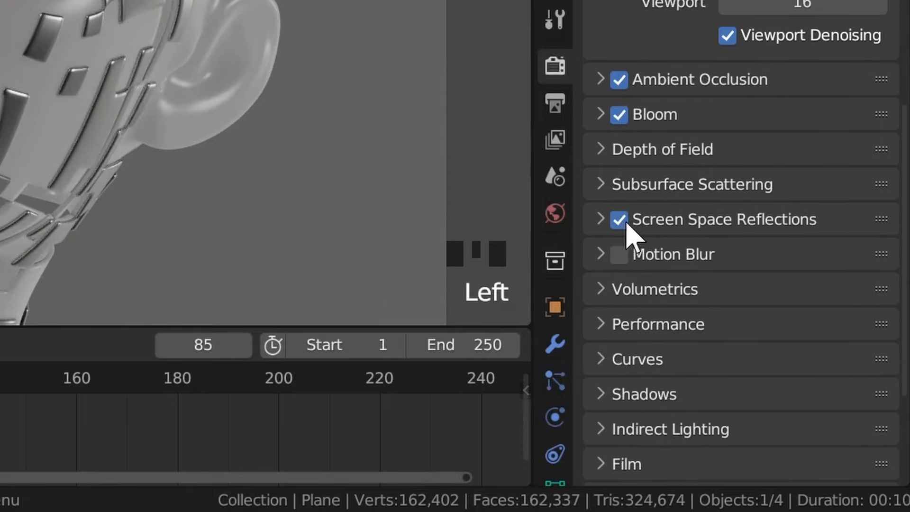
Set the color management View Transform to Standard and the Look to Very High Contrast
{"action": "scroll", "coordinate": [637, 229], "scroll_direction": "down", "scroll_amount": 12}
{"action": "left_click", "coordinate": [715, 468]}
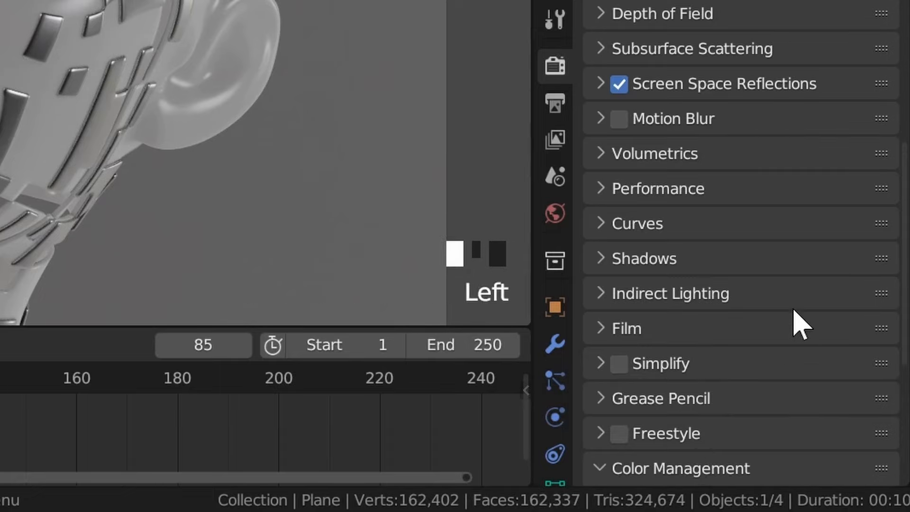
{"action": "scroll", "coordinate": [792, 330], "scroll_direction": "down", "scroll_amount": 5}
{"action": "left_click", "coordinate": [782, 376]}
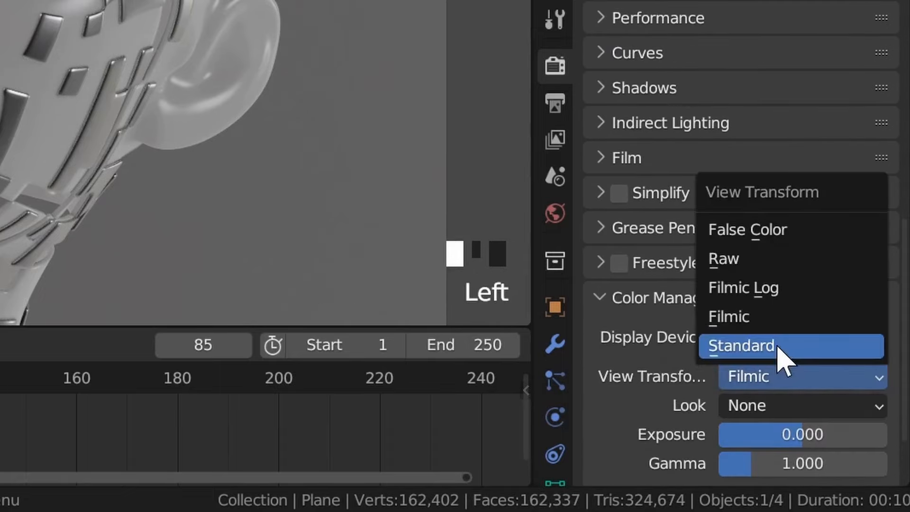
{"action": "left_click", "coordinate": [781, 348]}
{"action": "scroll", "coordinate": [772, 195], "scroll_direction": "down", "scroll_amount": 4}
{"action": "left_click", "coordinate": [782, 332]}
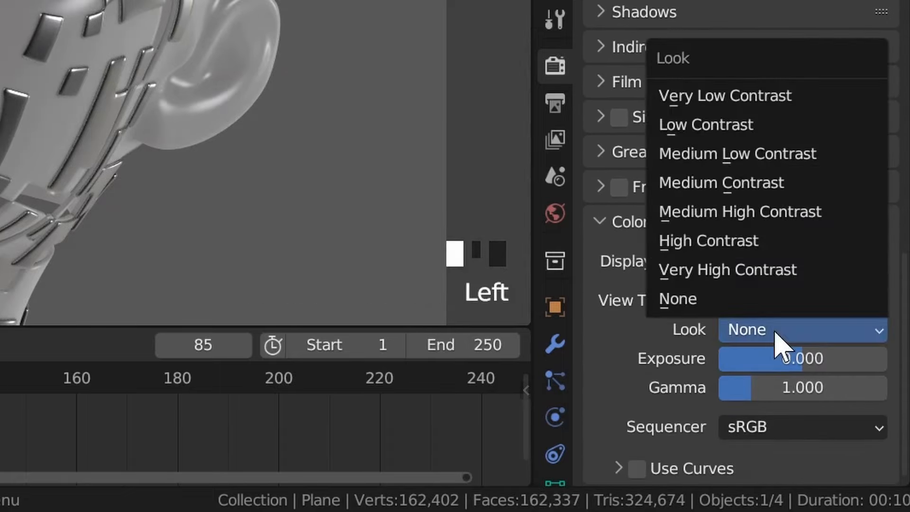
{"action": "left_click", "coordinate": [771, 242]}
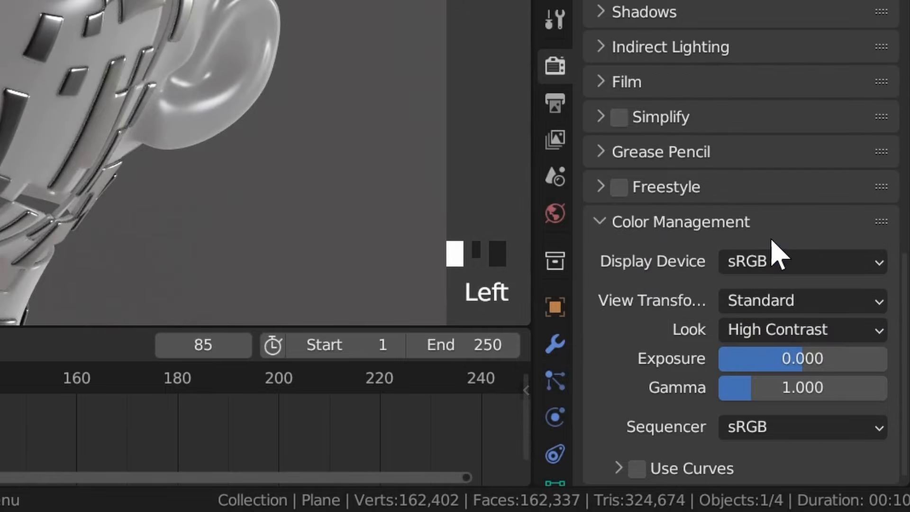
{"action": "left_click", "coordinate": [782, 332]}
{"action": "left_click", "coordinate": [777, 277]}
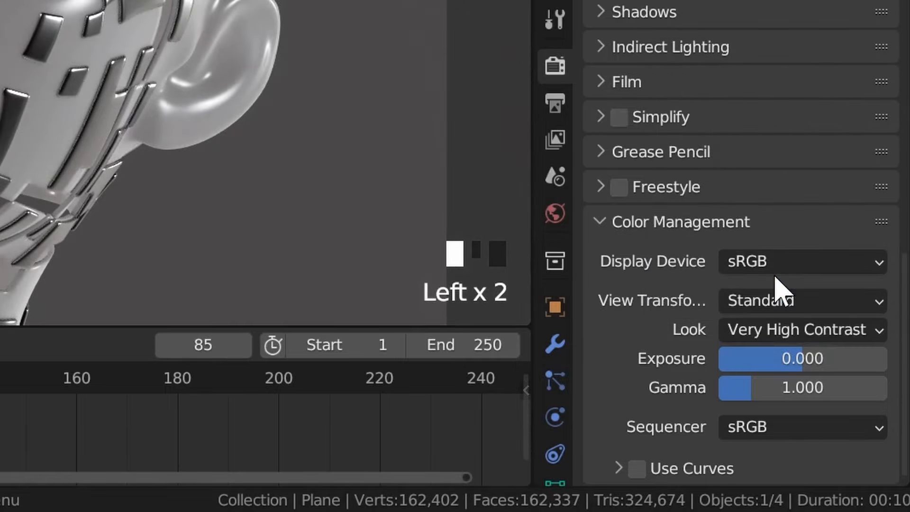
Render a still image of the head at frame 85, examine it up close and close the render
{"action": "scroll", "coordinate": [368, 175], "scroll_direction": "down", "scroll_amount": 2}
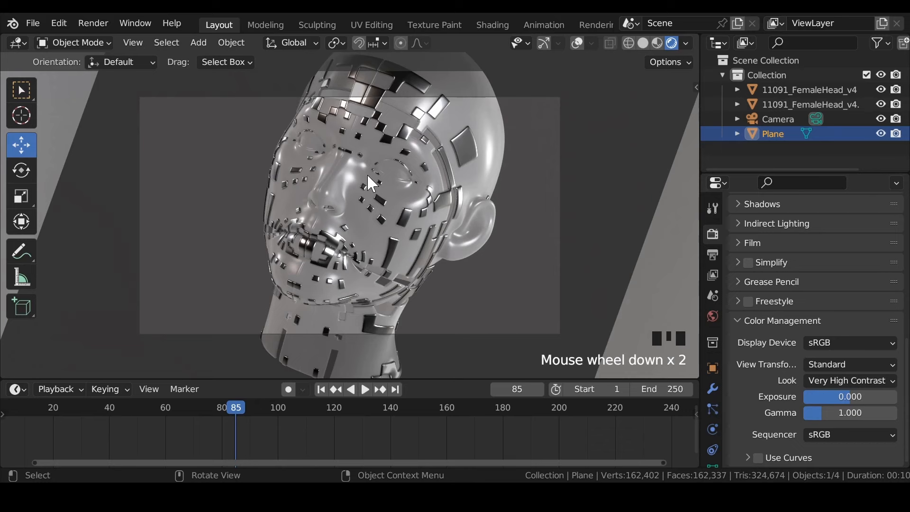
{"action": "scroll", "coordinate": [369, 178], "scroll_direction": "up", "scroll_amount": 5}
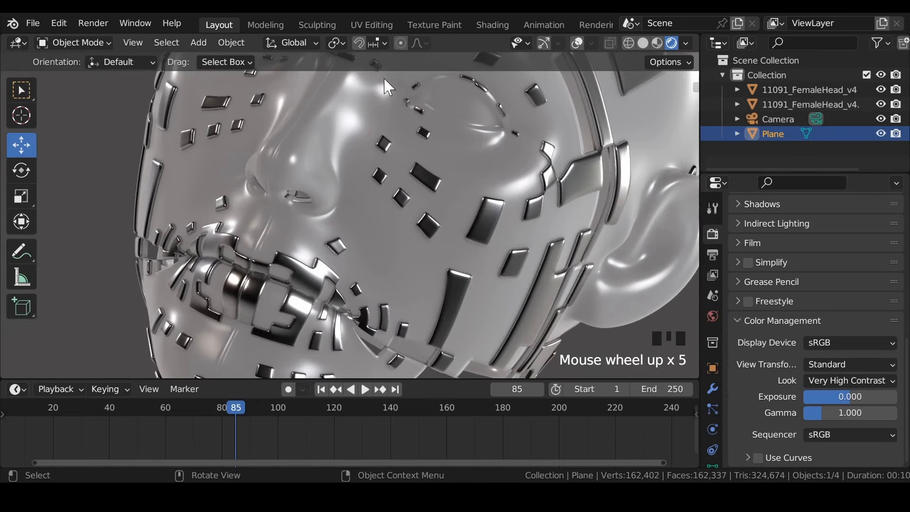
{"action": "scroll", "coordinate": [463, 160], "scroll_direction": "down", "scroll_amount": 4}
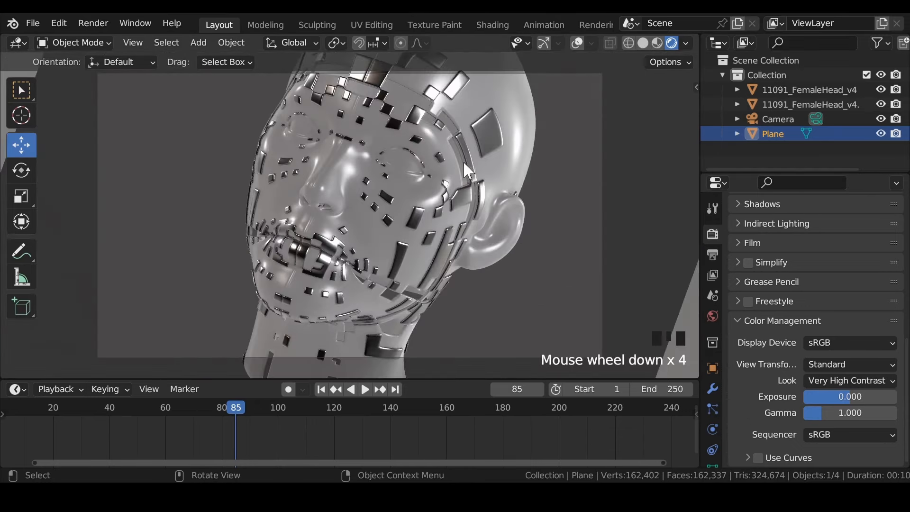
{"action": "scroll", "coordinate": [400, 221], "scroll_direction": "down", "scroll_amount": 2}
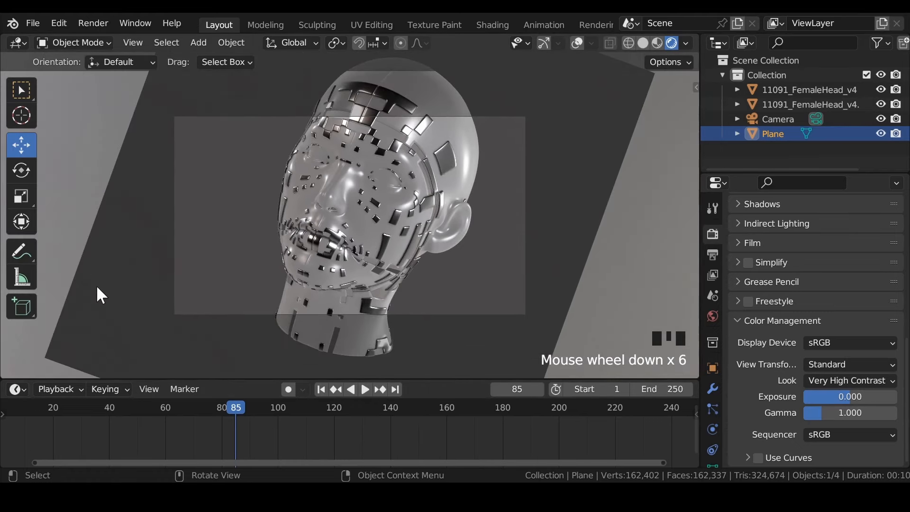
{"action": "left_click", "coordinate": [104, 27]}
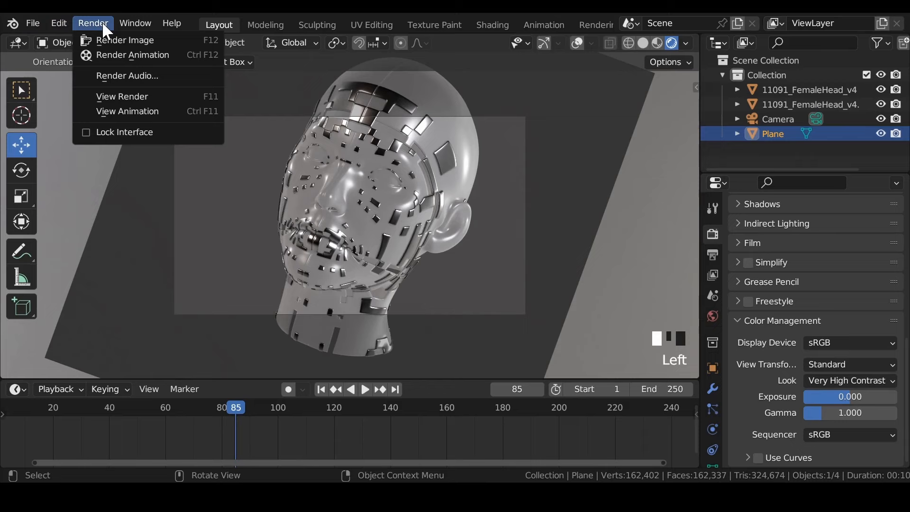
{"action": "left_click", "coordinate": [125, 37]}
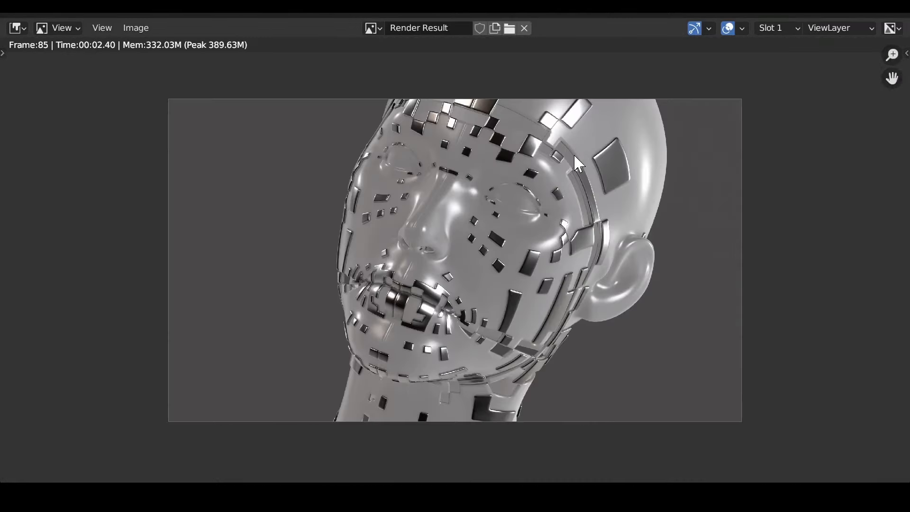
{"action": "scroll", "coordinate": [575, 157], "scroll_direction": "up", "scroll_amount": 2}
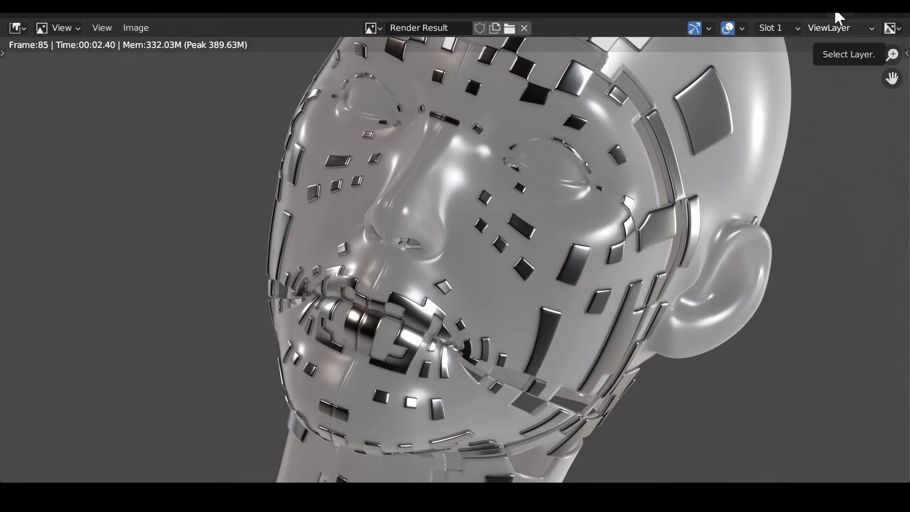
{"action": "key", "text": "Escape"}
Switch the render engine to Cycles with GPU Compute as the device and check the head in the viewport
{"action": "scroll", "coordinate": [795, 246], "scroll_direction": "up", "scroll_amount": 20}
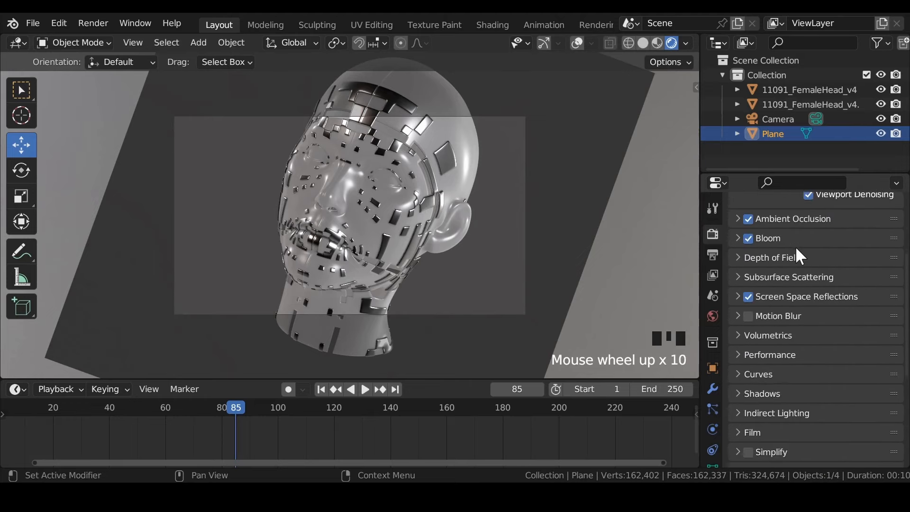
{"action": "left_click", "coordinate": [843, 233]}
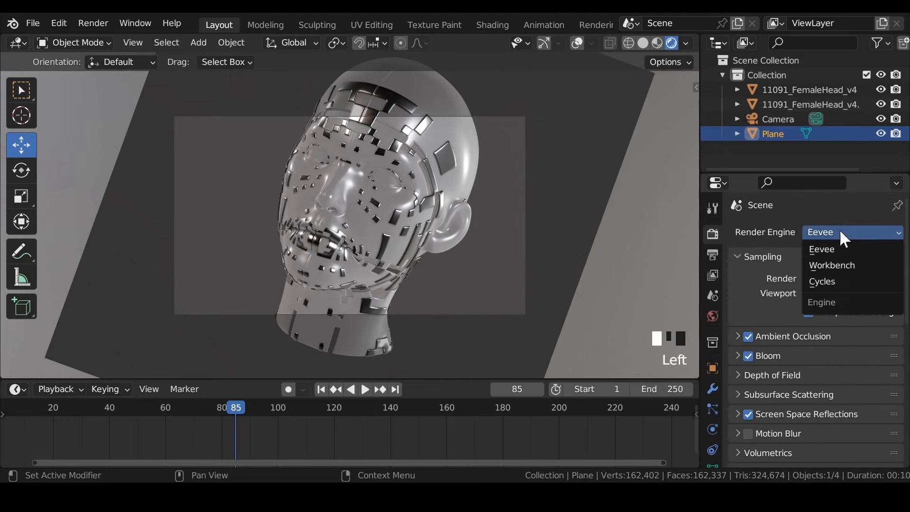
{"action": "left_click", "coordinate": [835, 283]}
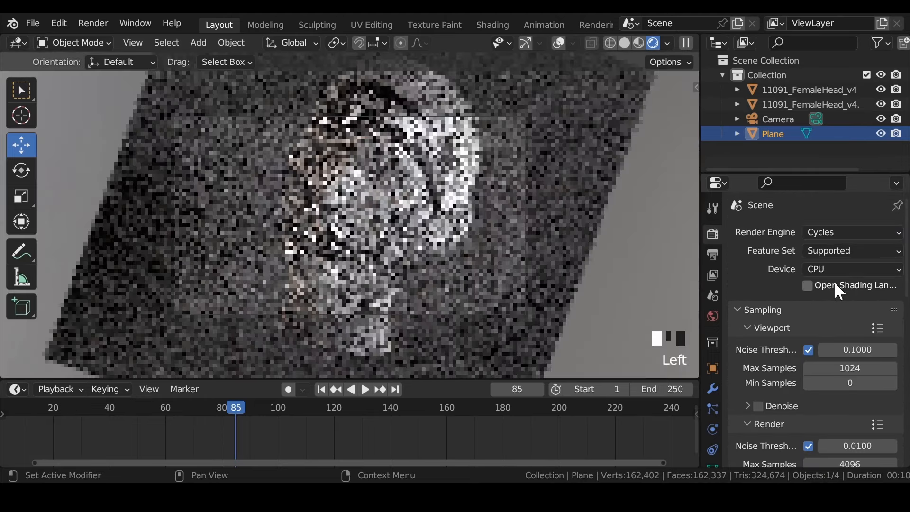
{"action": "left_click", "coordinate": [834, 269]}
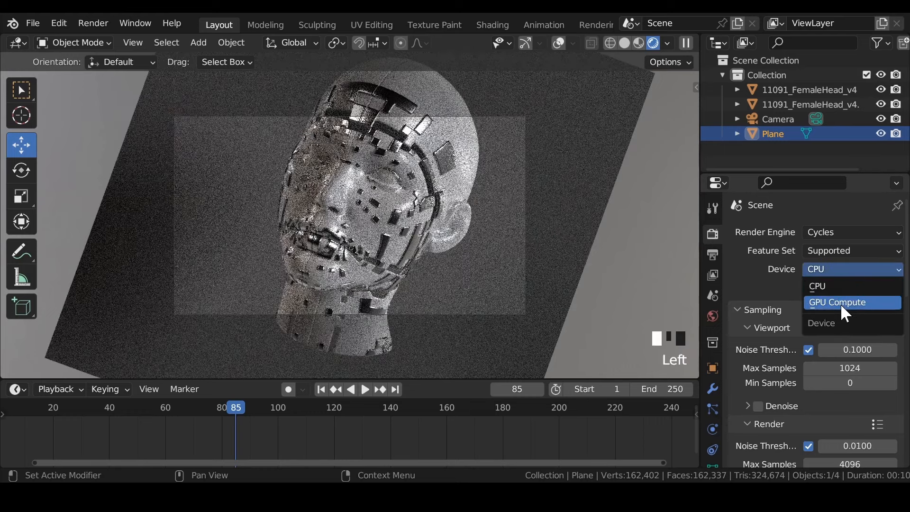
{"action": "left_click", "coordinate": [845, 303]}
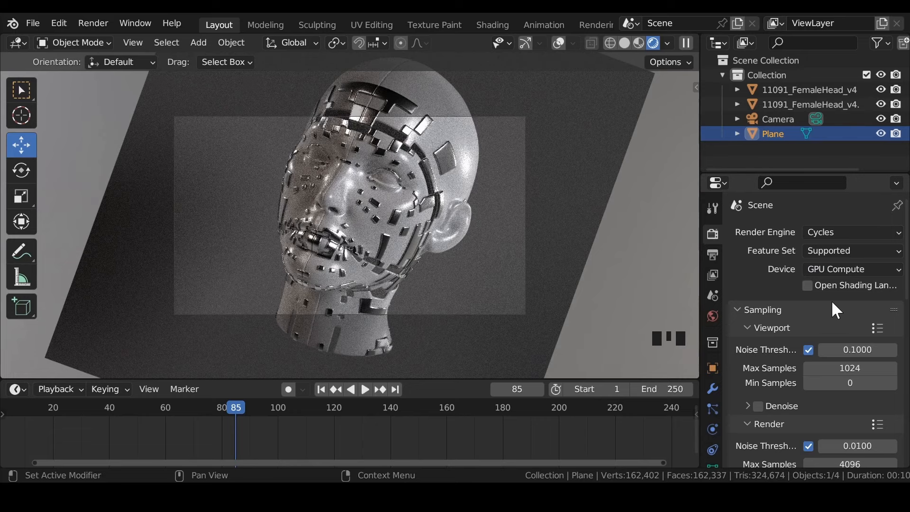
{"action": "scroll", "coordinate": [396, 229], "scroll_direction": "up", "scroll_amount": 2}
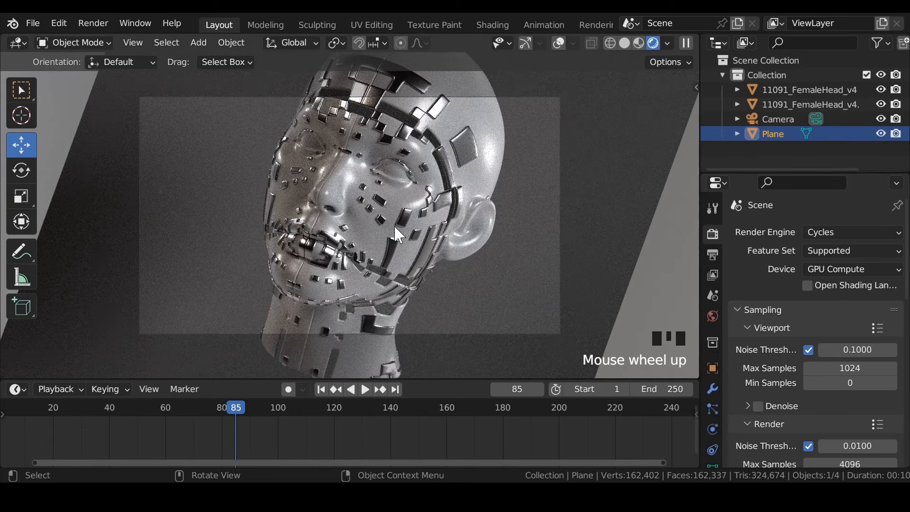
{"action": "scroll", "coordinate": [393, 224], "scroll_direction": "down", "scroll_amount": 3}
Try the poly_haven, pine_attic_4k.exr, abandoned_tile and christmas_phot HDRIs as the world environment texture
{"action": "left_click", "coordinate": [713, 316]}
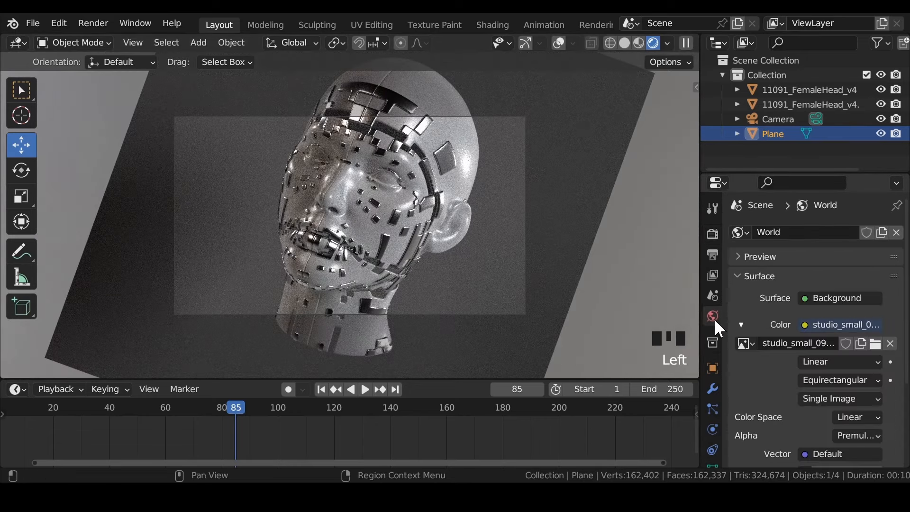
{"action": "left_click", "coordinate": [876, 343]}
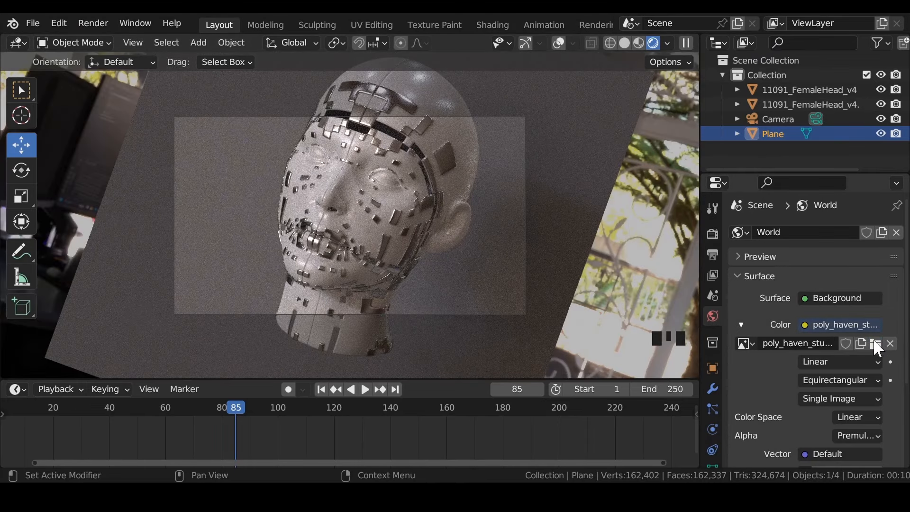
{"action": "left_click", "coordinate": [875, 343]}
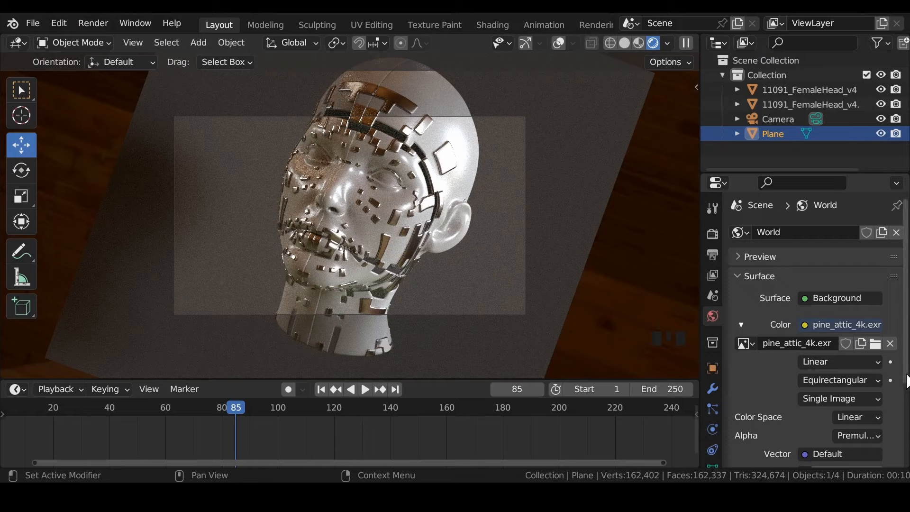
{"action": "left_click", "coordinate": [876, 343]}
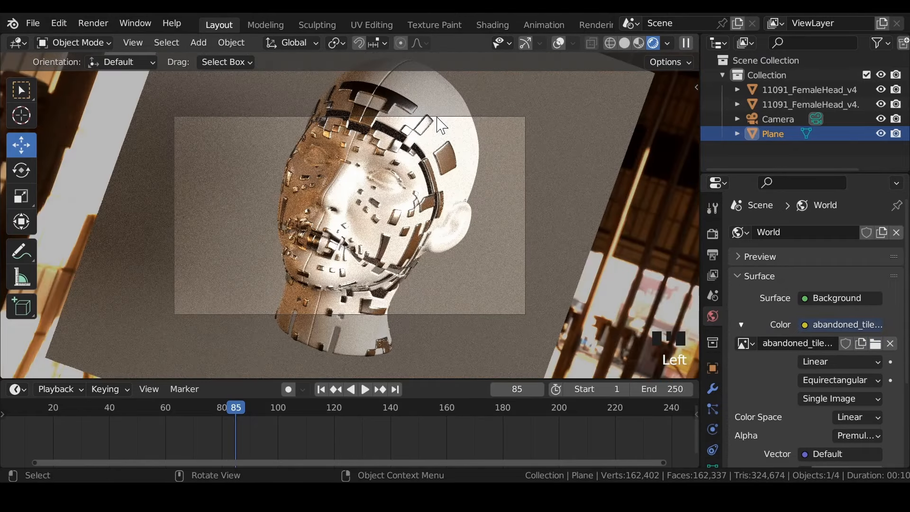
{"action": "left_click", "coordinate": [875, 343]}
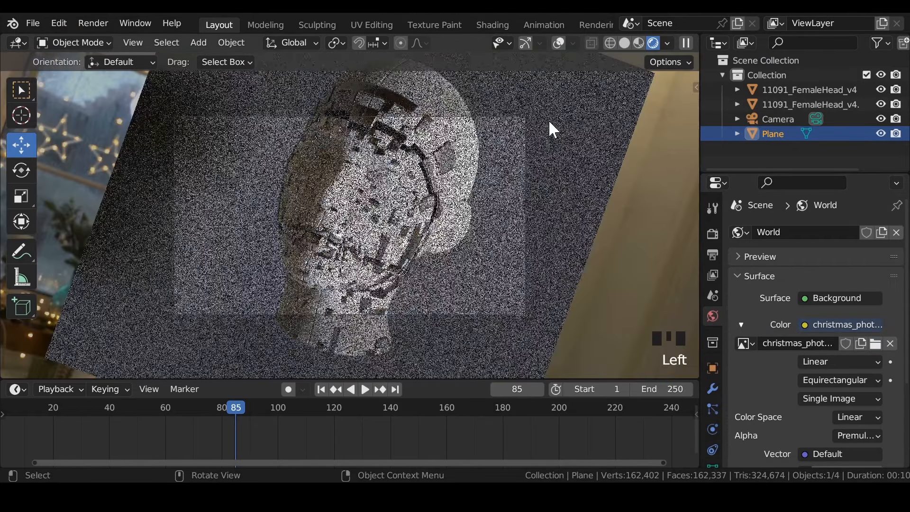
Load the brown_photost HDRI as the world environment and enlarge the viewport to view the head's lighting
{"action": "left_click", "coordinate": [876, 343]}
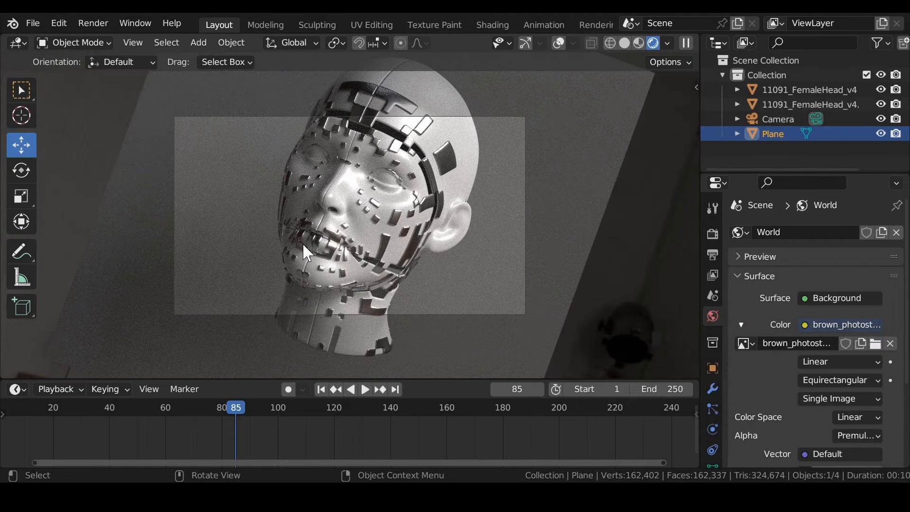
{"action": "scroll", "coordinate": [304, 243], "scroll_direction": "up", "scroll_amount": 1}
{"action": "left_click_drag", "start_coordinate": [433, 378], "coordinate": [433, 455]}
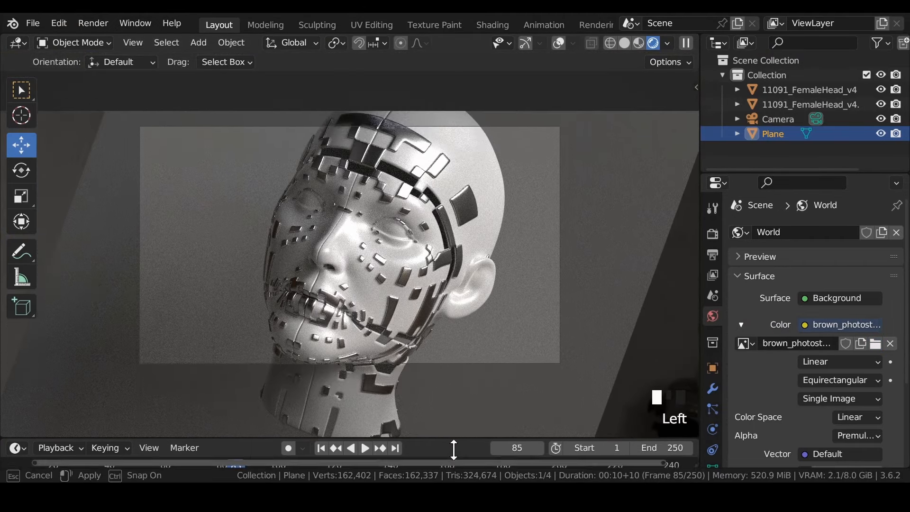
{"action": "scroll", "coordinate": [337, 246], "scroll_direction": "up", "scroll_amount": 2}
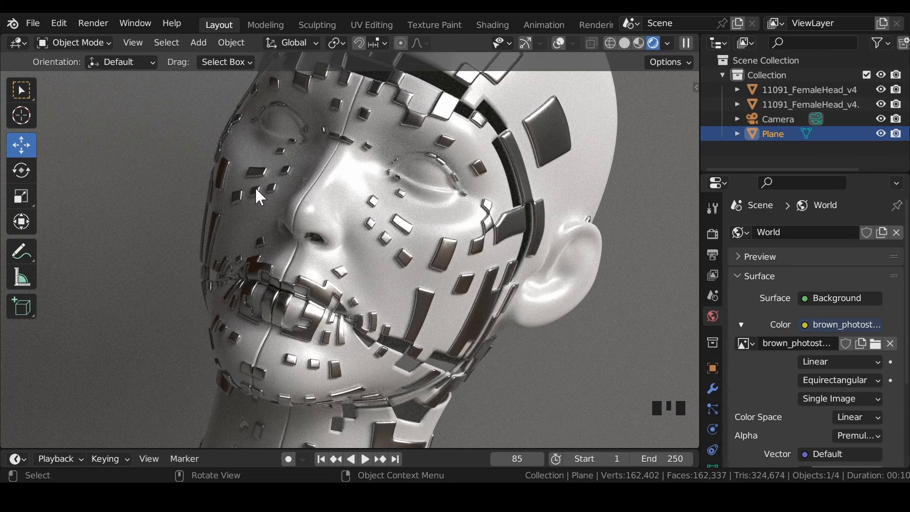
Switch the render engine back to Eevee and inspect the lit metallic pieces on the head up close
{"action": "left_click", "coordinate": [712, 233]}
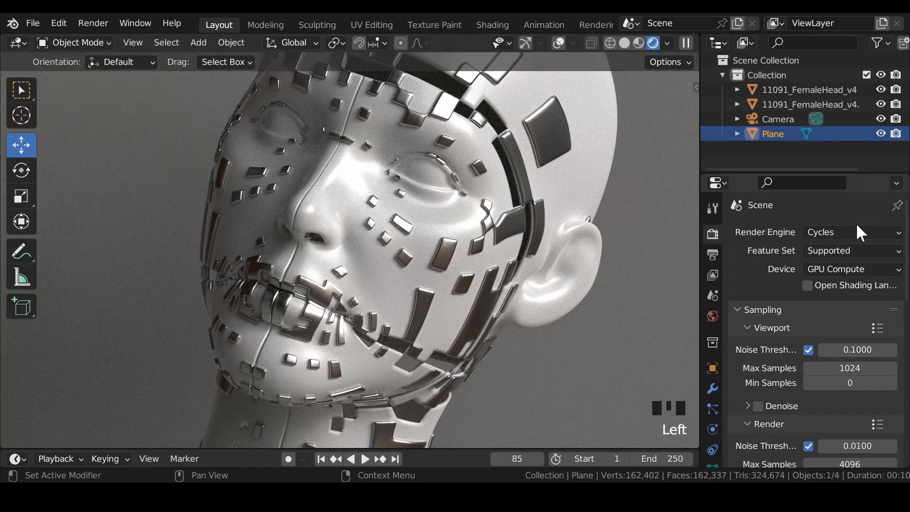
{"action": "left_click", "coordinate": [856, 223]}
{"action": "left_click_drag", "start_coordinate": [852, 232], "coordinate": [849, 248]}
{"action": "scroll", "coordinate": [336, 162], "scroll_direction": "down", "scroll_amount": 2}
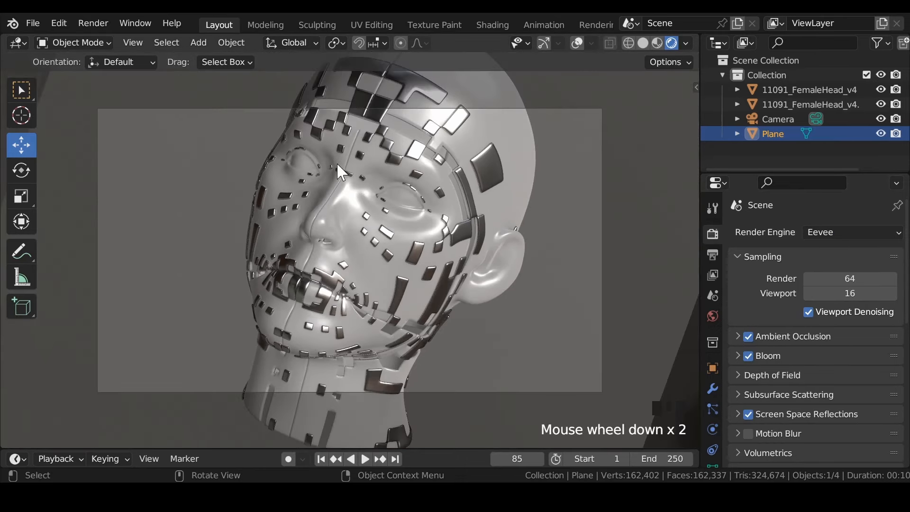
{"action": "scroll", "coordinate": [337, 165], "scroll_direction": "up", "scroll_amount": 2}
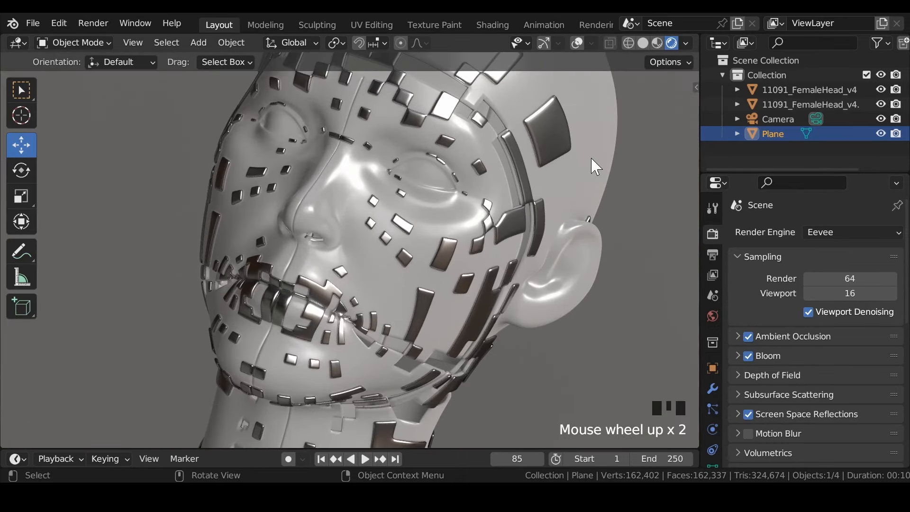
{"action": "scroll", "coordinate": [596, 167], "scroll_direction": "up", "scroll_amount": 5}
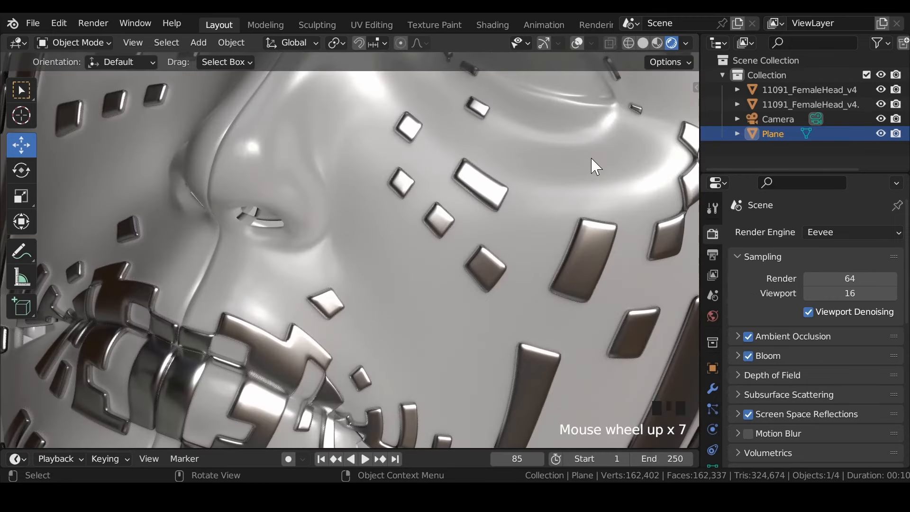
{"action": "scroll", "coordinate": [592, 162], "scroll_direction": "down", "scroll_amount": 7}
{"action": "scroll", "coordinate": [593, 163], "scroll_direction": "up", "scroll_amount": 2}
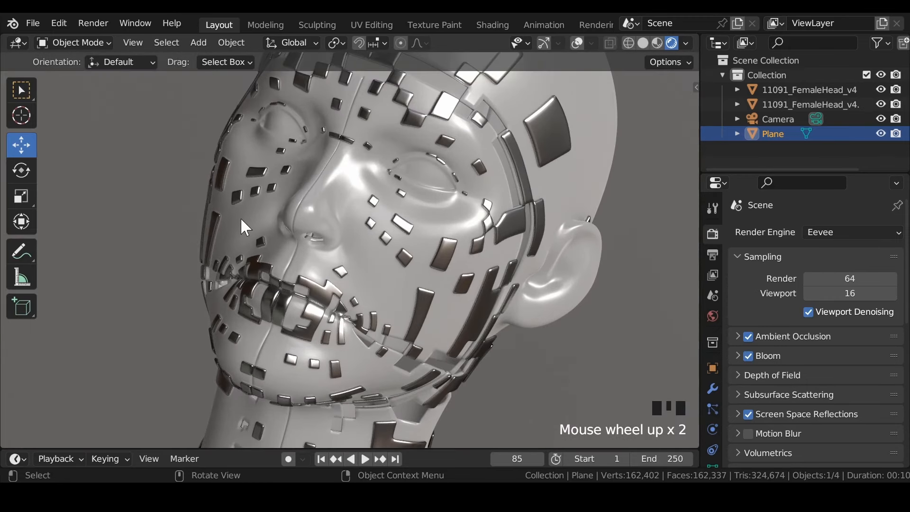
{"action": "scroll", "coordinate": [242, 220], "scroll_direction": "down", "scroll_amount": 1}
{"action": "scroll", "coordinate": [241, 220], "scroll_direction": "up", "scroll_amount": 1}
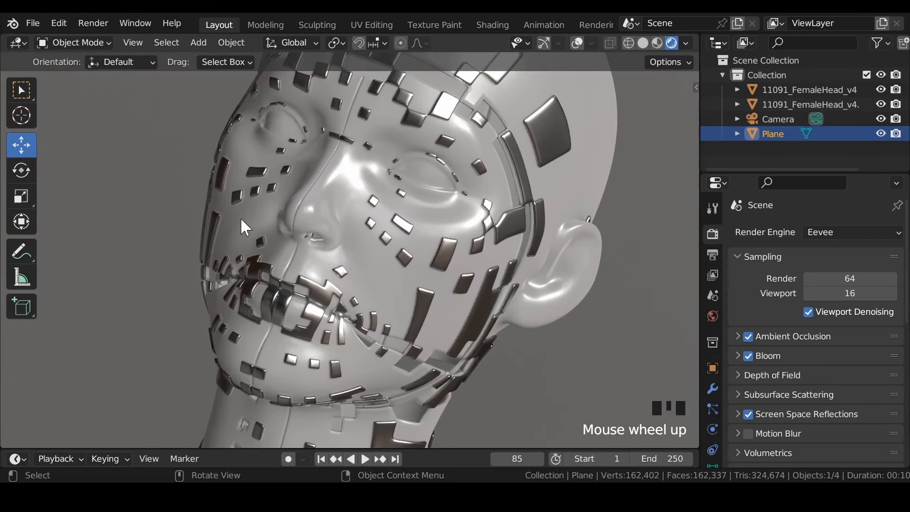